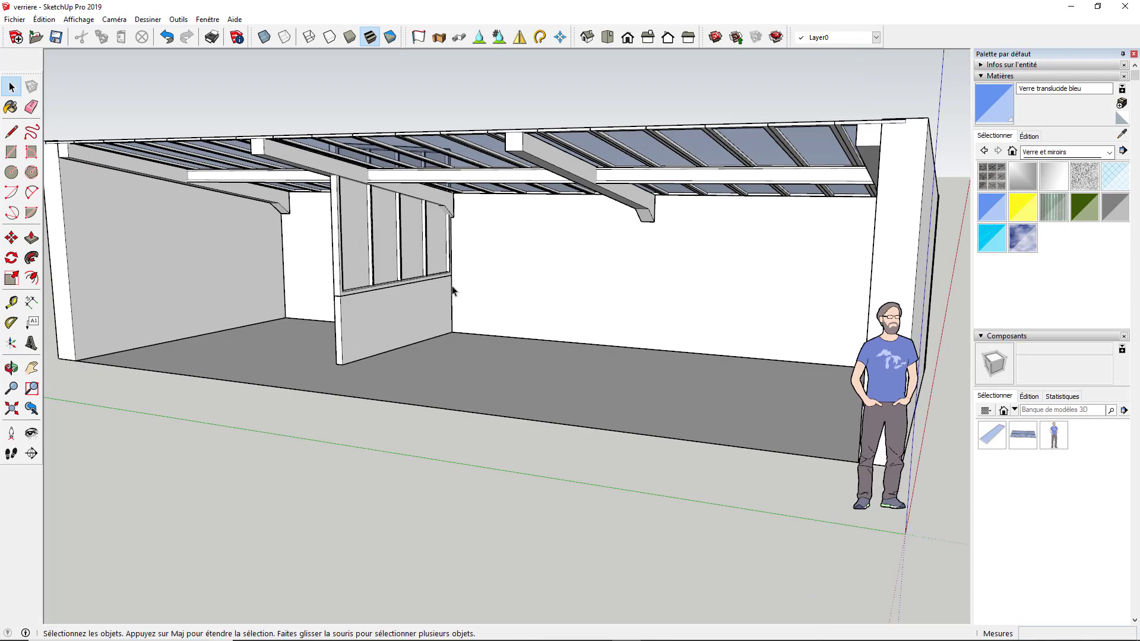
Try to move the glazed frame of the partition out from under the roof.
scroll(381, 260, up, 3)
scroll(381, 261, down, 5)
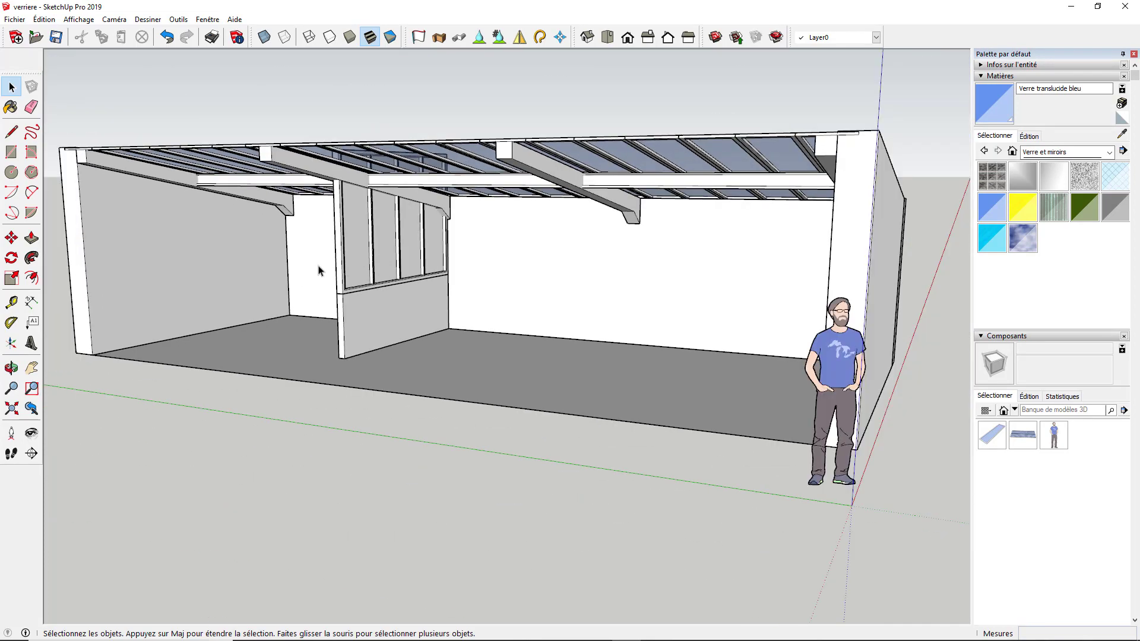
middle_drag(318, 267, 204, 255)
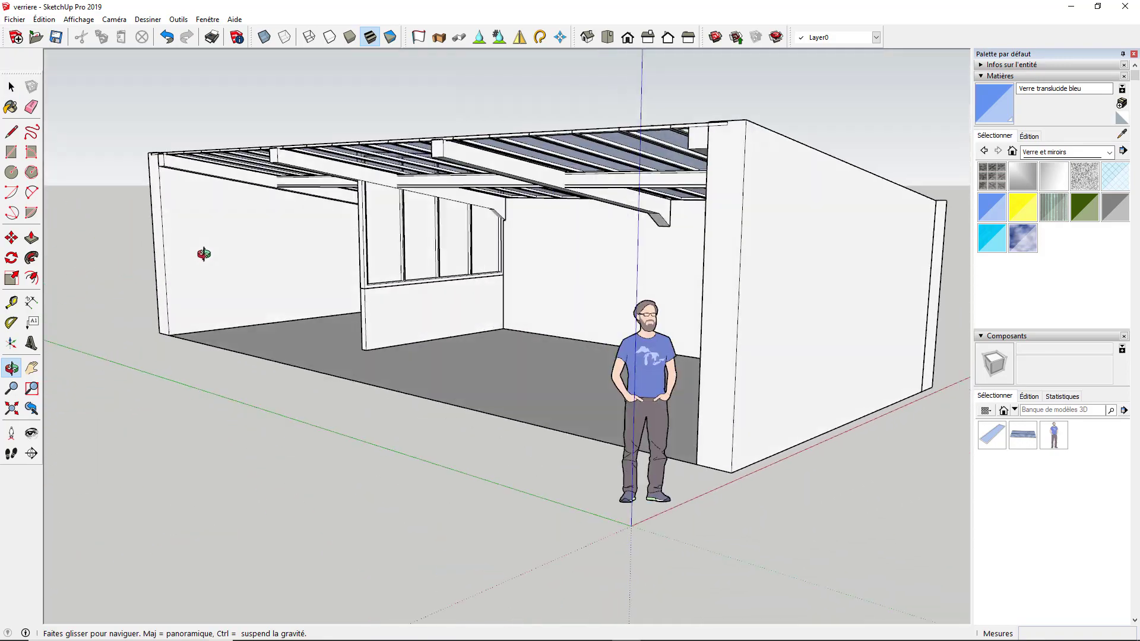
scroll(351, 272, down, 2)
key(space)
scroll(385, 275, up, 4)
click(385, 275)
scroll(366, 243, down, 4)
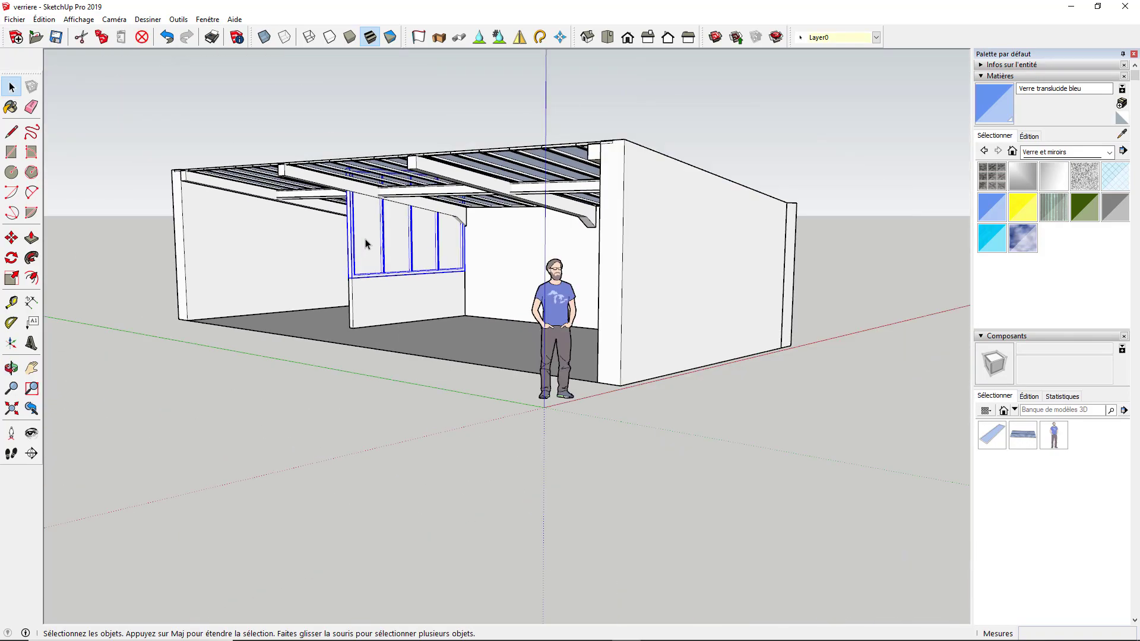
middle_drag(366, 243, 382, 351)
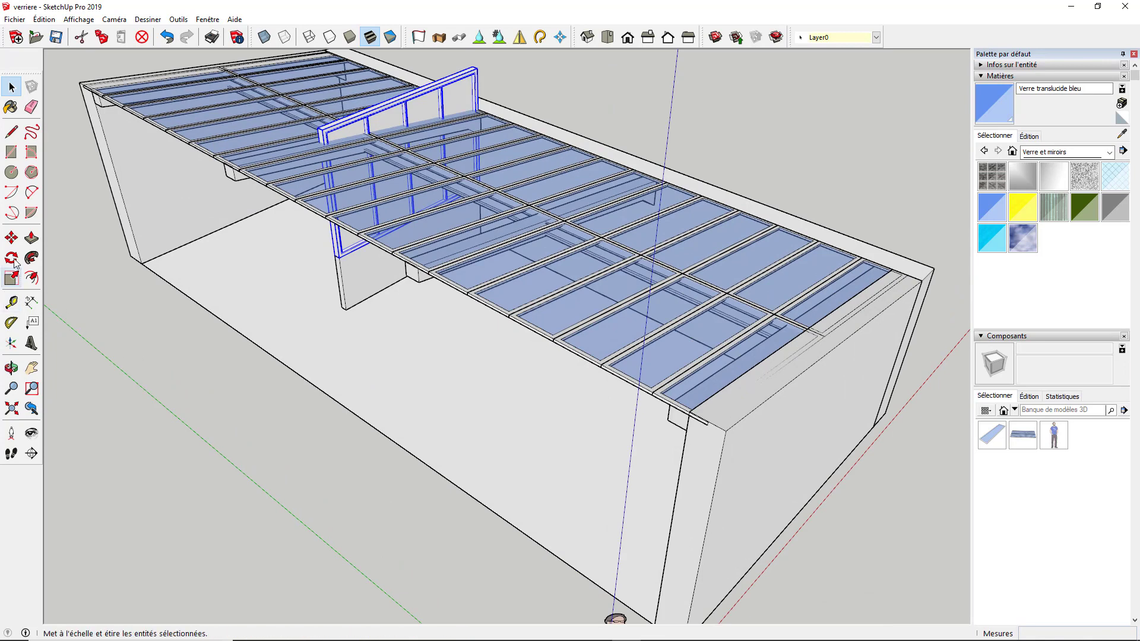
click(11, 237)
click(353, 304)
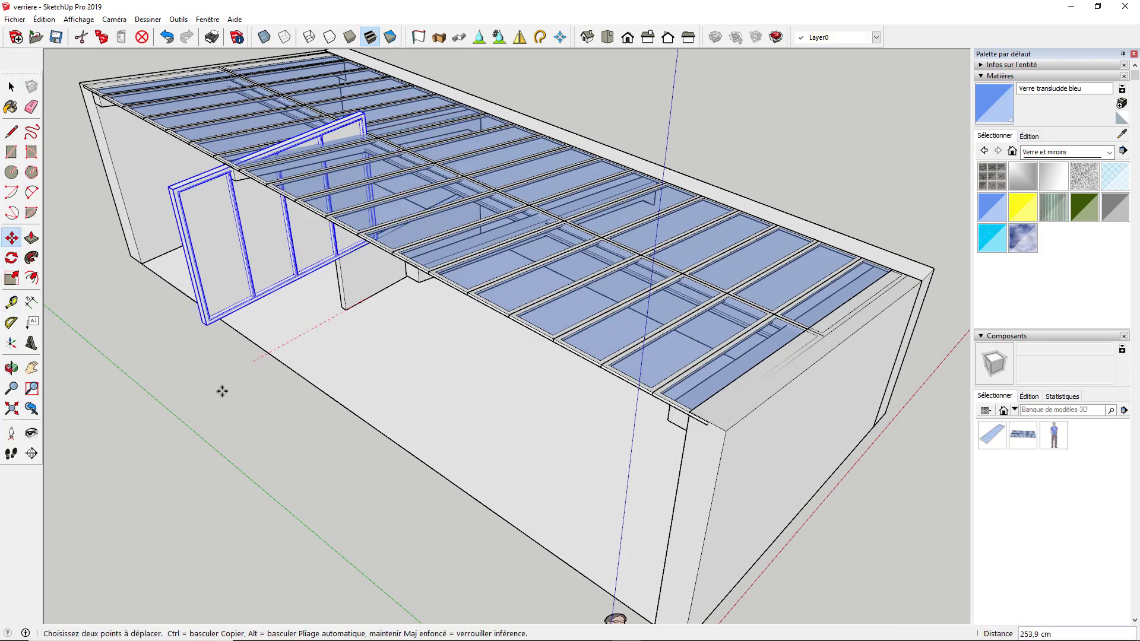
click(171, 422)
key(ctrl+z)
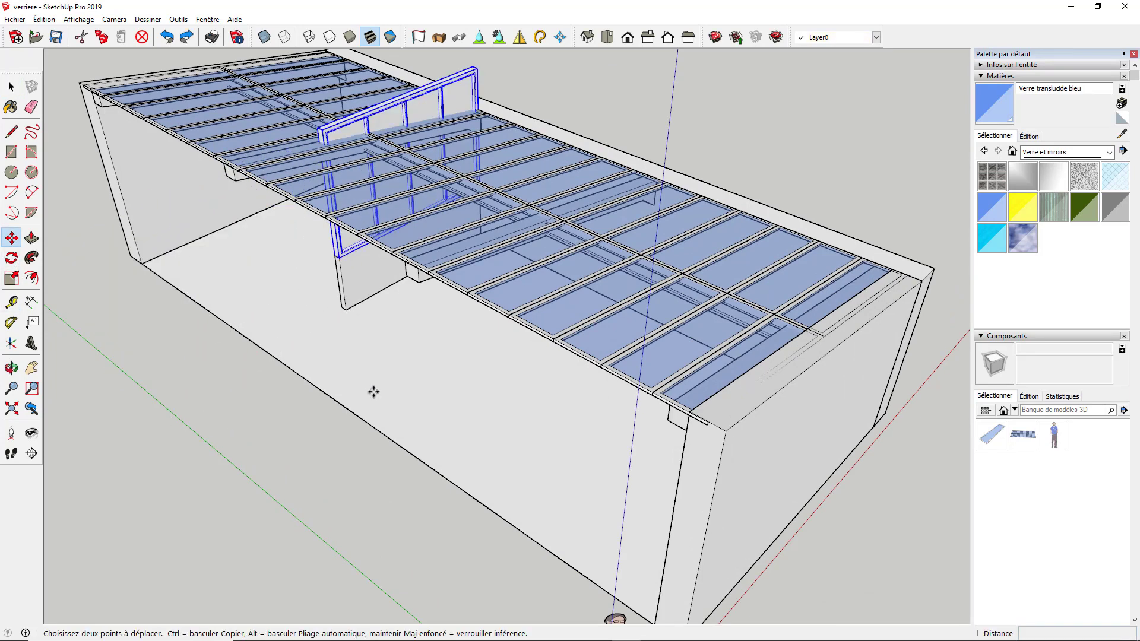
Group the partition's glazed frame together with the low wall beneath it.
middle_drag(378, 373, 404, 264)
key(space)
click(361, 286)
shift+click(327, 256)
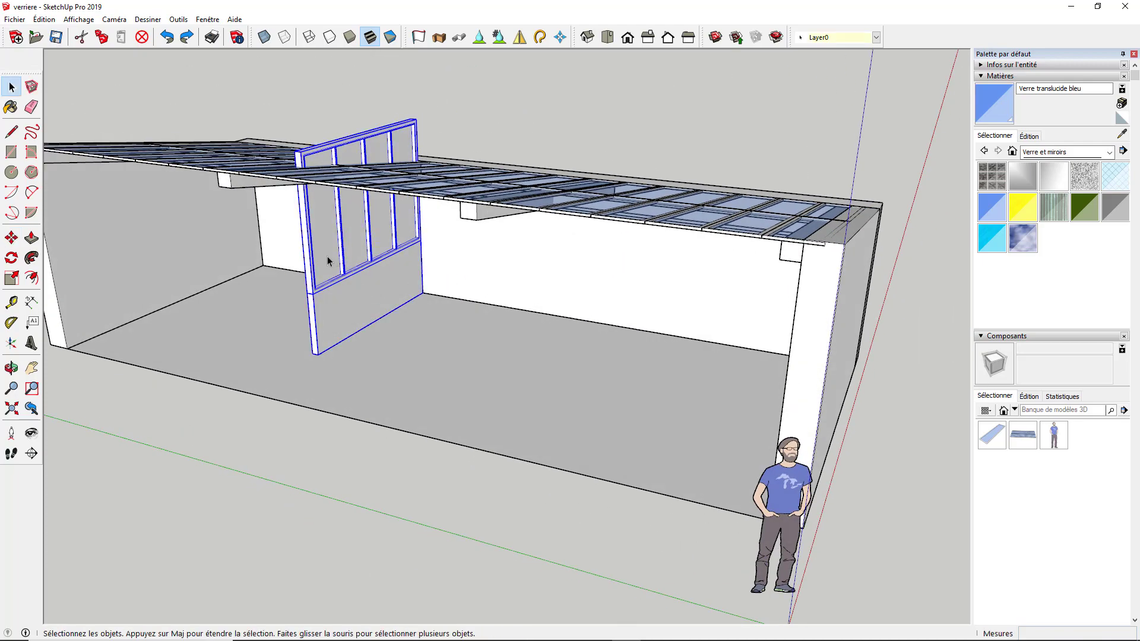
right_click(327, 257)
click(385, 378)
Examine from below and above where the grouped partition crosses the beam and passes through the glass roof.
middle_drag(323, 349, 336, 323)
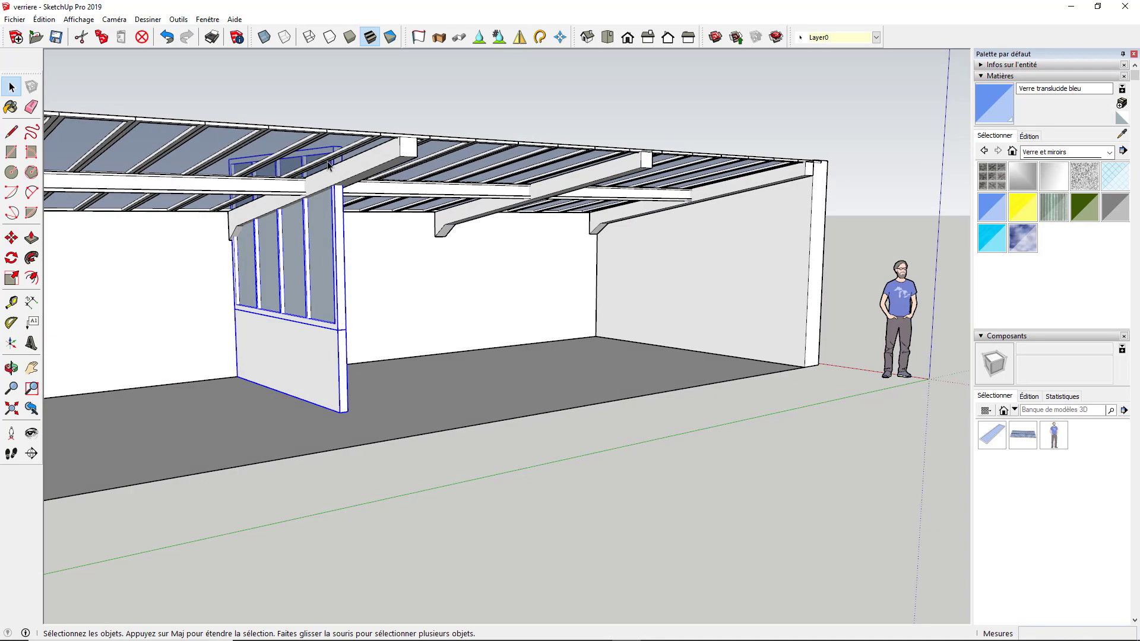
scroll(327, 162, up, 3)
scroll(271, 185, down, 2)
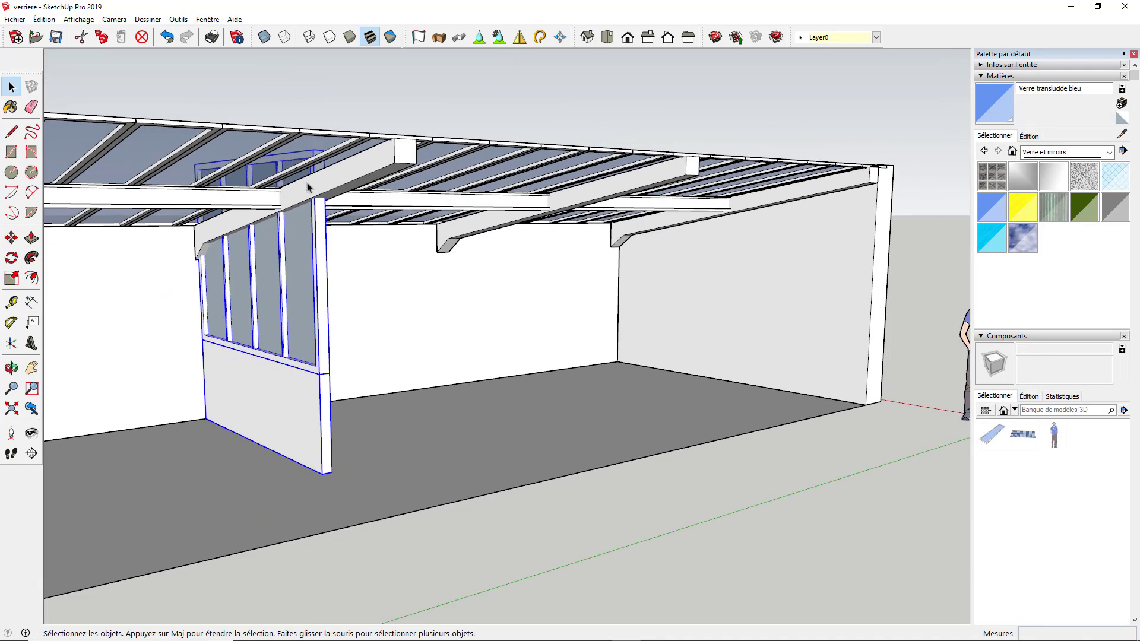
scroll(301, 193, down, 3)
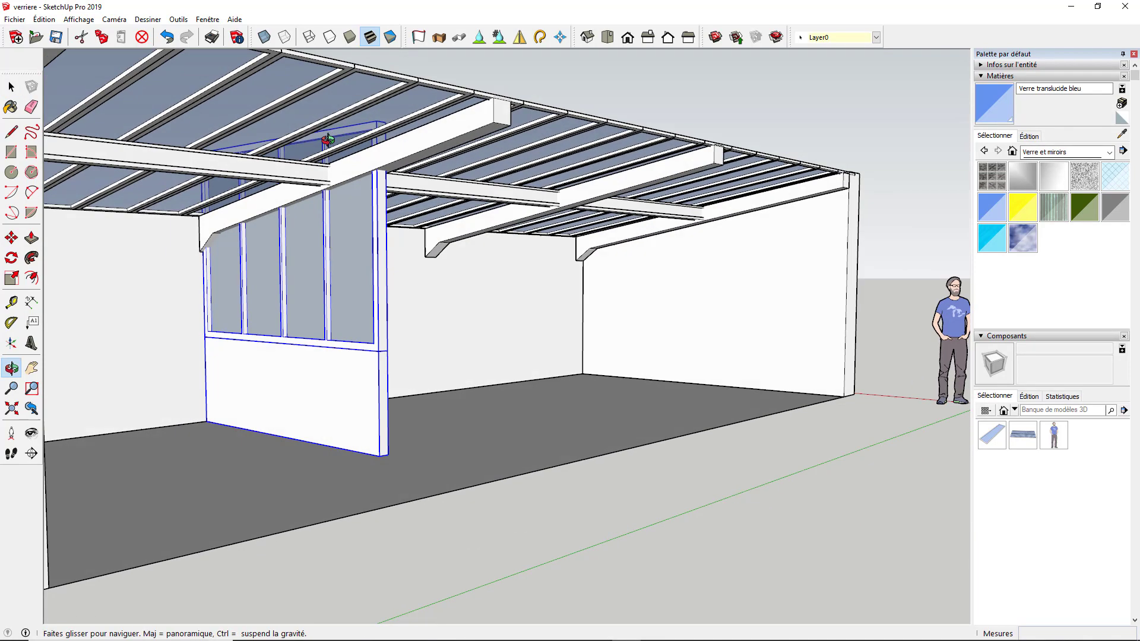
scroll(267, 202, up, 5)
scroll(220, 208, down, 3)
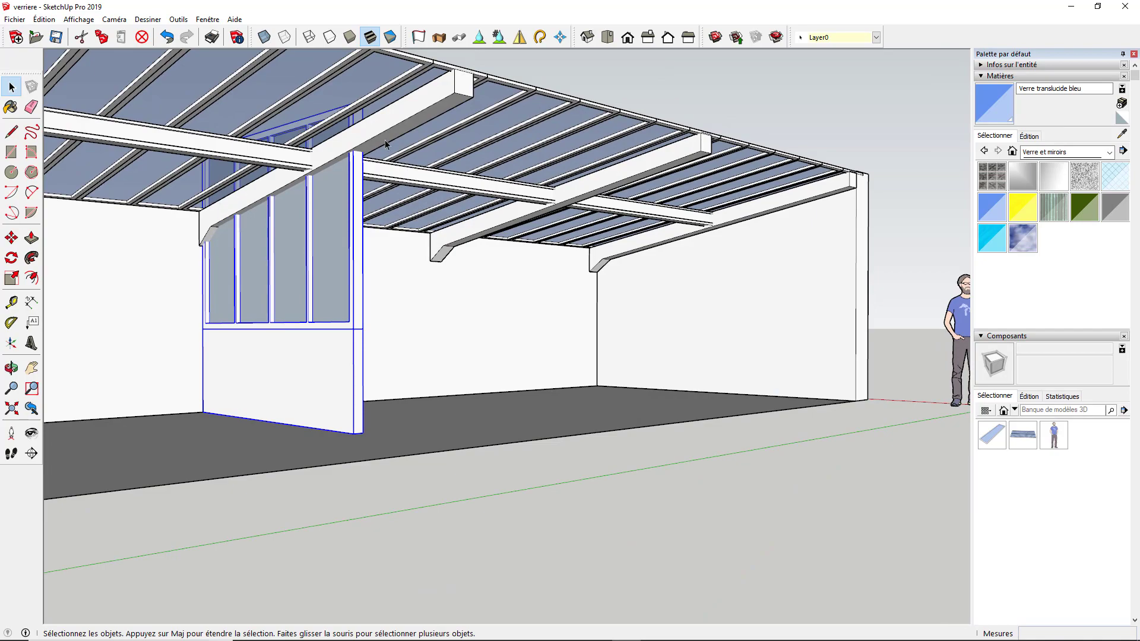
scroll(386, 139, down, 3)
middle_drag(380, 148, 206, 382)
scroll(249, 218, up, 3)
middle_drag(249, 218, 446, 211)
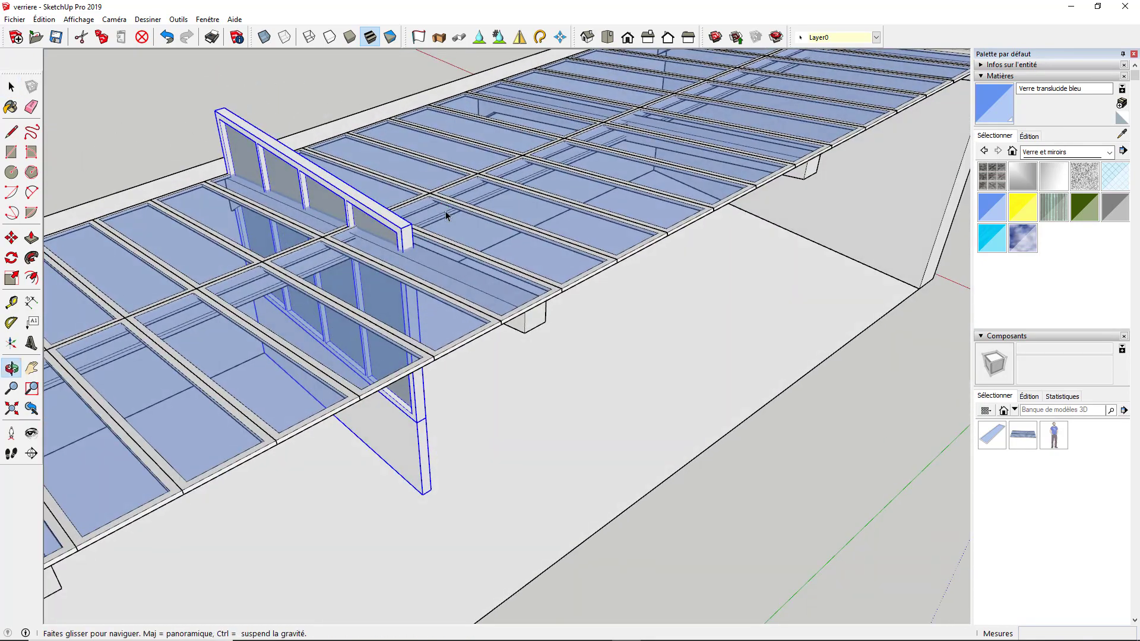
Save the model.
scroll(448, 213, down, 4)
click(15, 19)
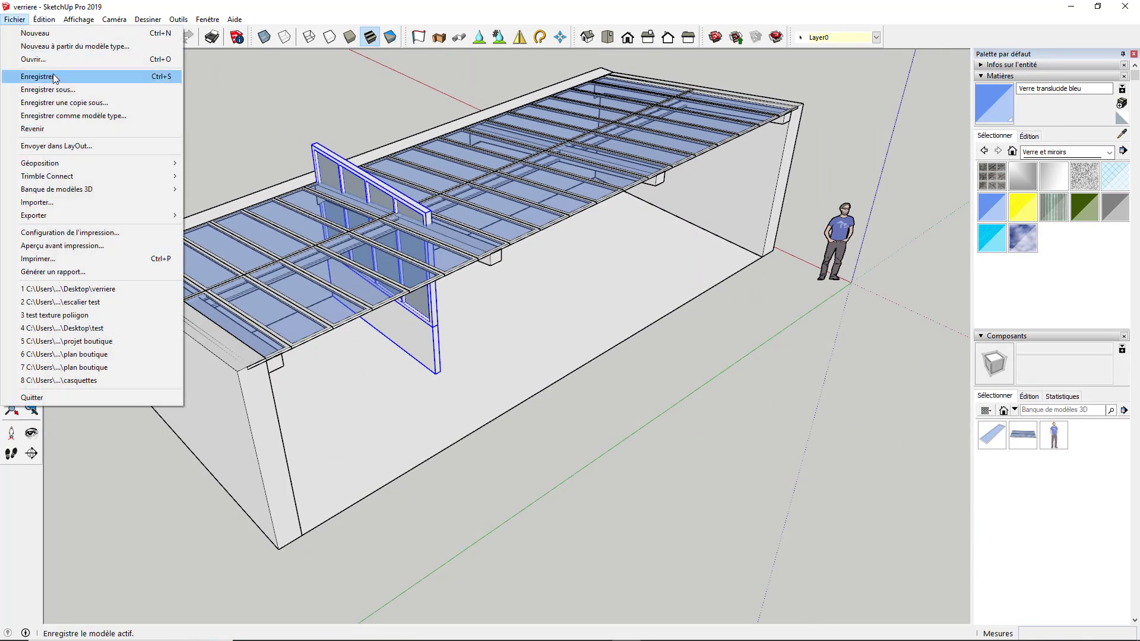
click(29, 76)
Scale the grouped partition down slightly in height from its upper edge and deselect it.
scroll(403, 201, up, 2)
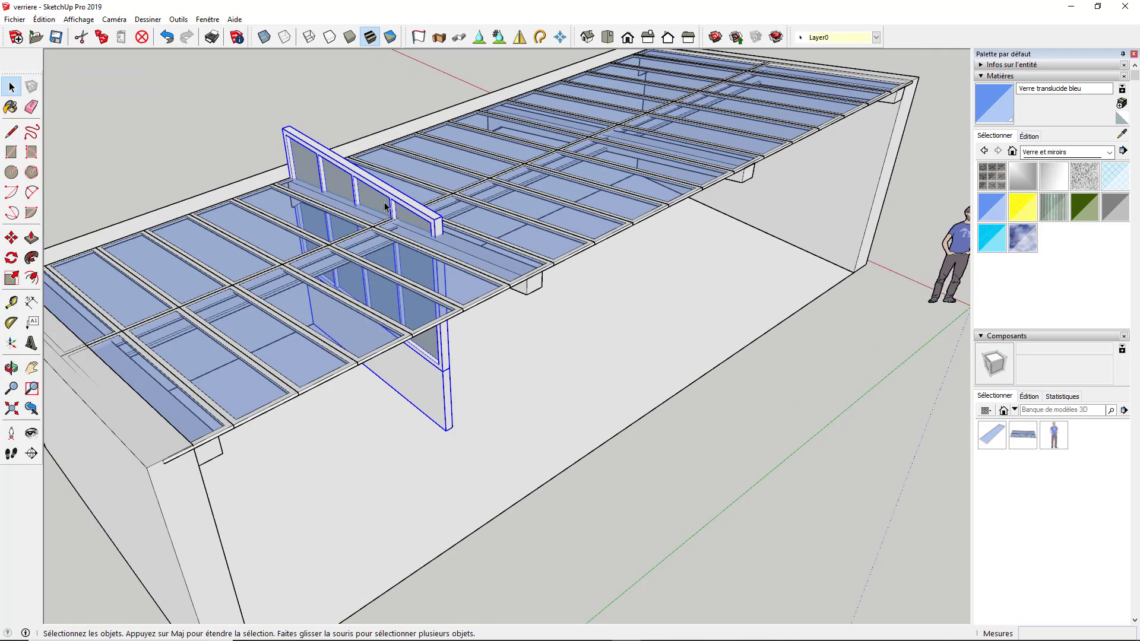
middle_drag(308, 223, 304, 50)
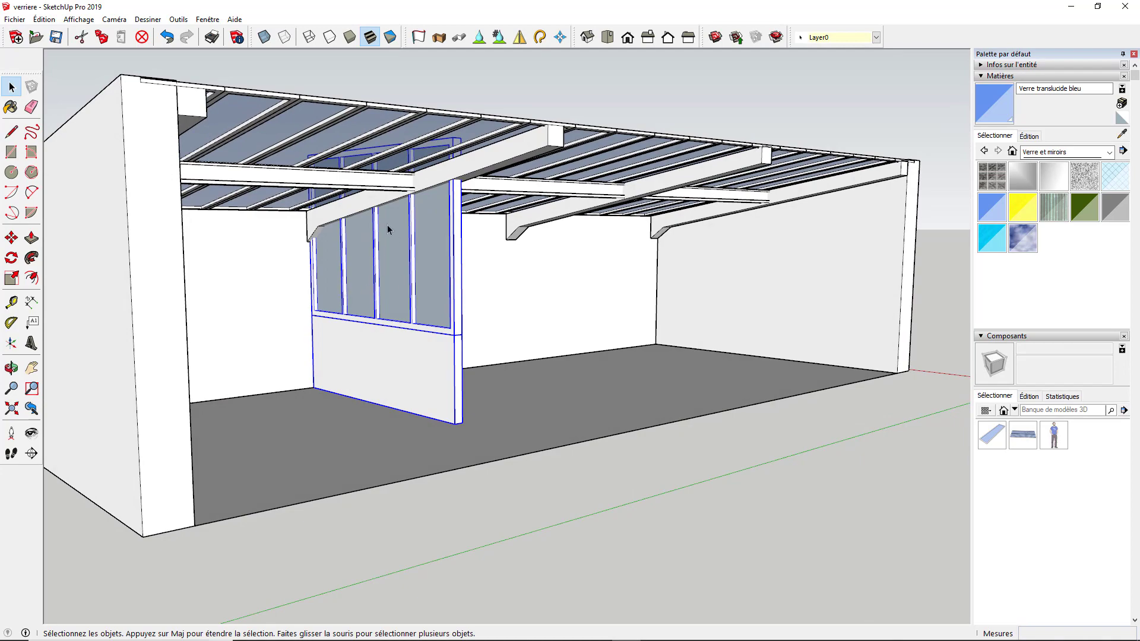
middle_drag(408, 227, 387, 193)
scroll(386, 193, up, 2)
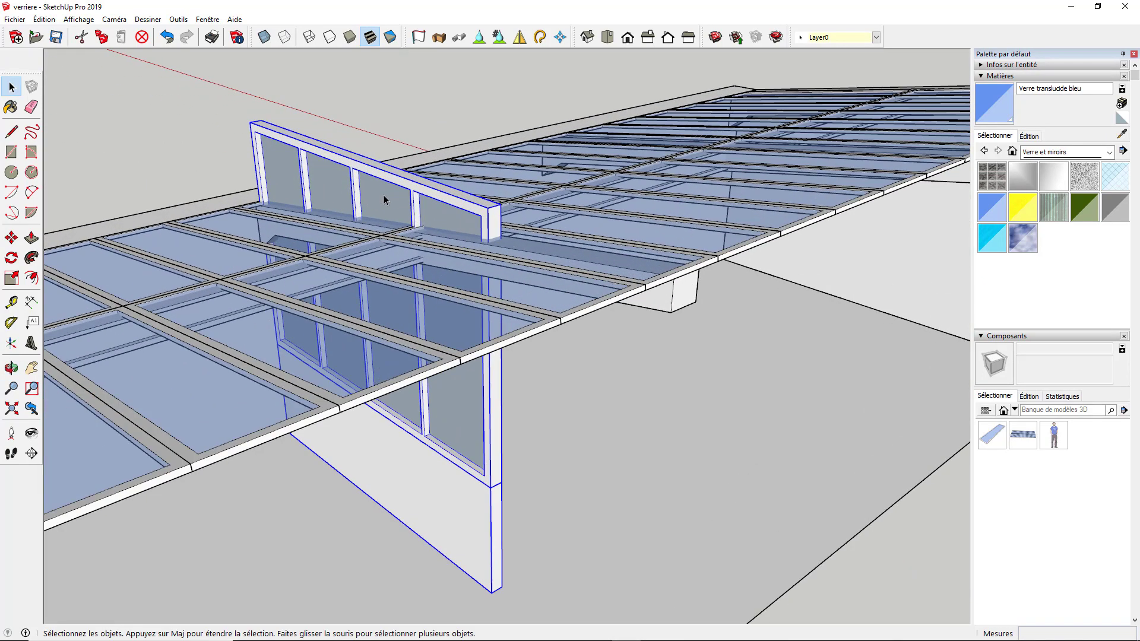
key(s)
drag(356, 158, 358, 171)
key(space)
click(367, 115)
scroll(392, 225, down, 4)
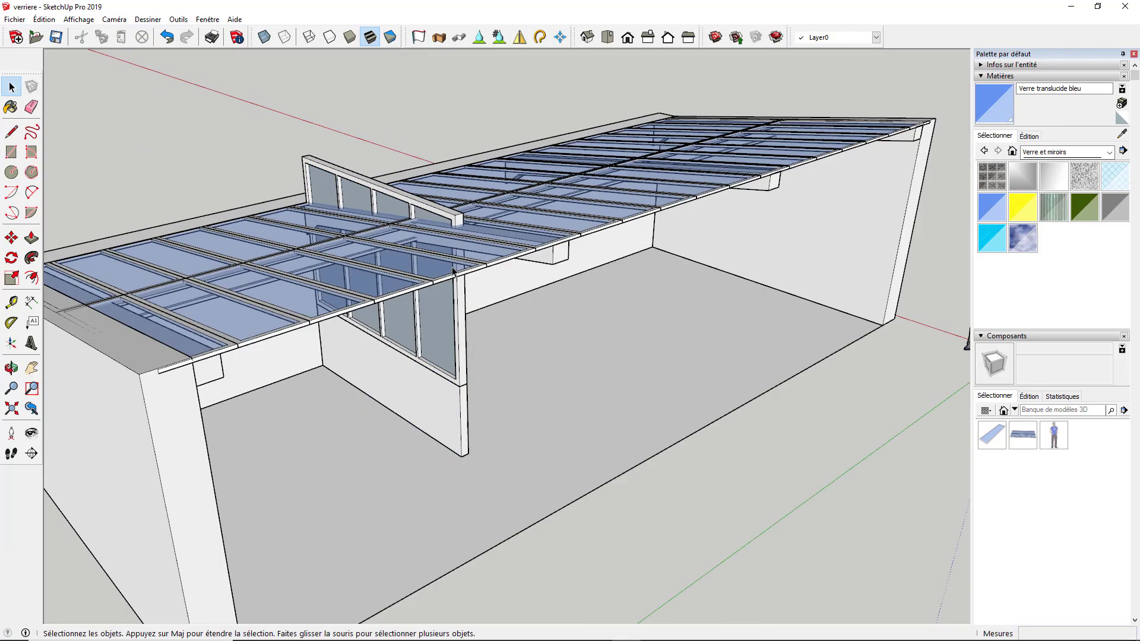
Inspect the partition, the roof beam crossing it and the floor from inside the building, checking what each selection includes.
middle_drag(504, 339, 145, 236)
scroll(492, 242, up, 4)
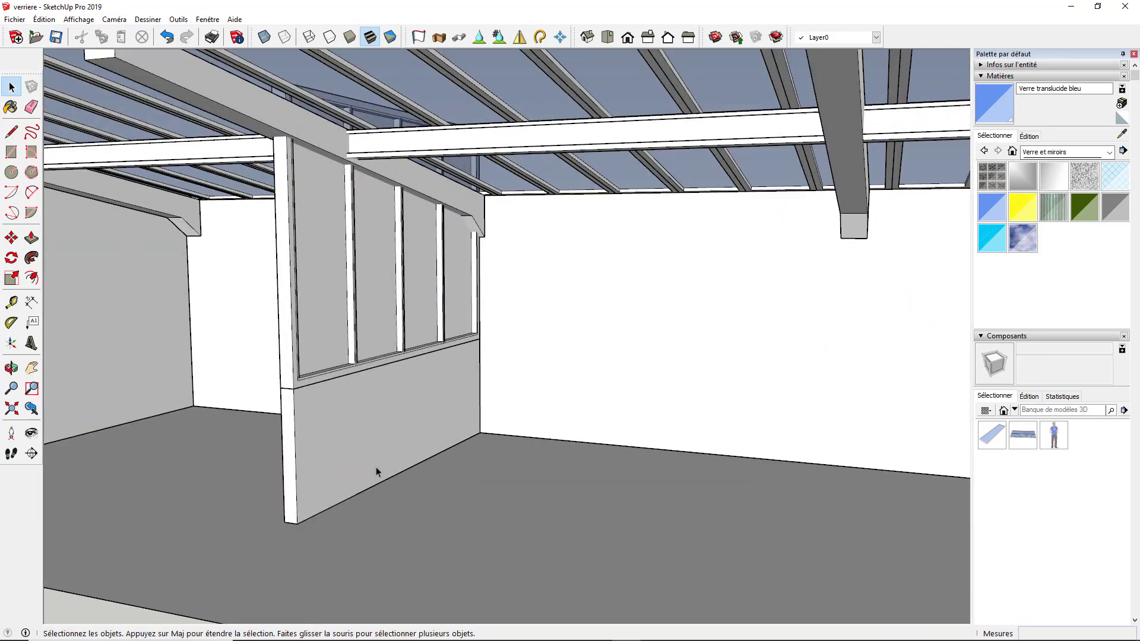
scroll(409, 330, down, 4)
middle_drag(453, 352, 373, 372)
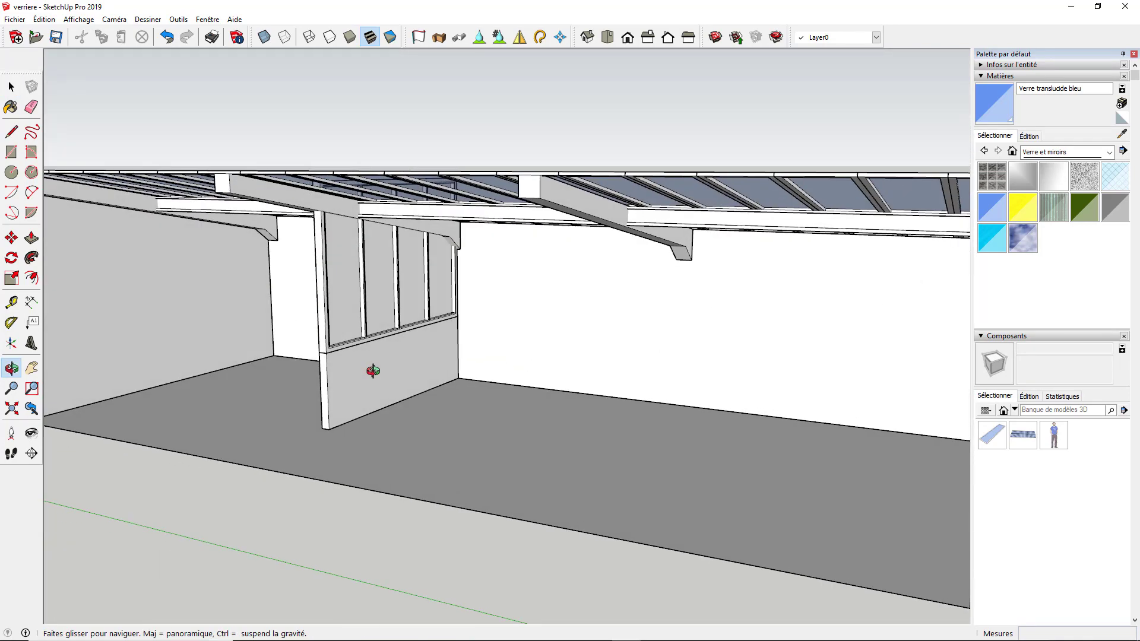
scroll(367, 326, up, 2)
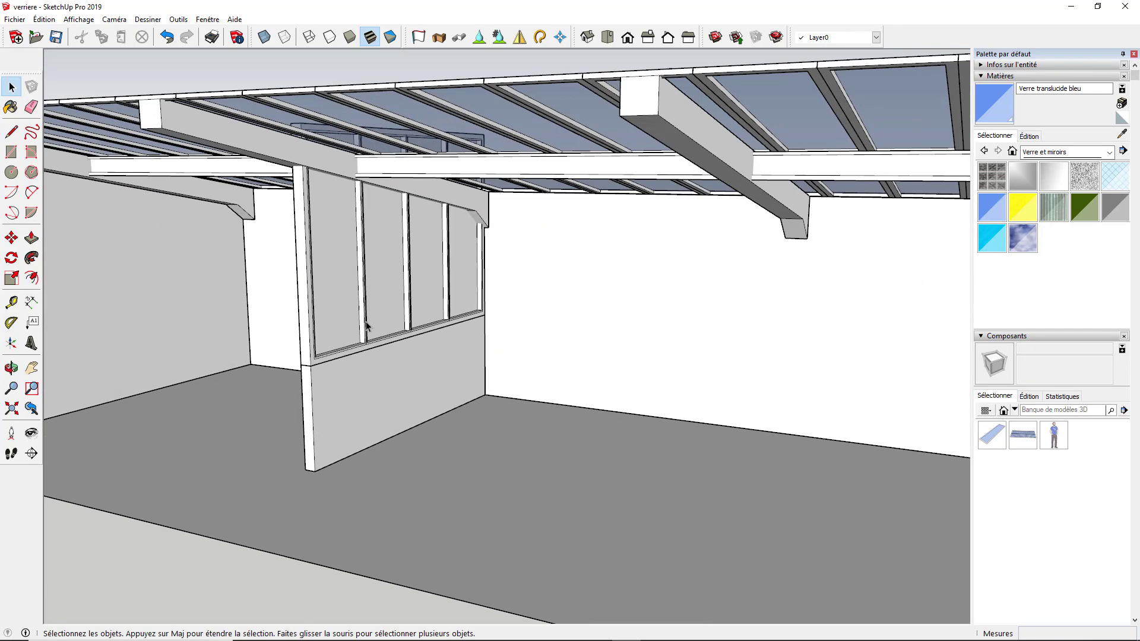
click(318, 230)
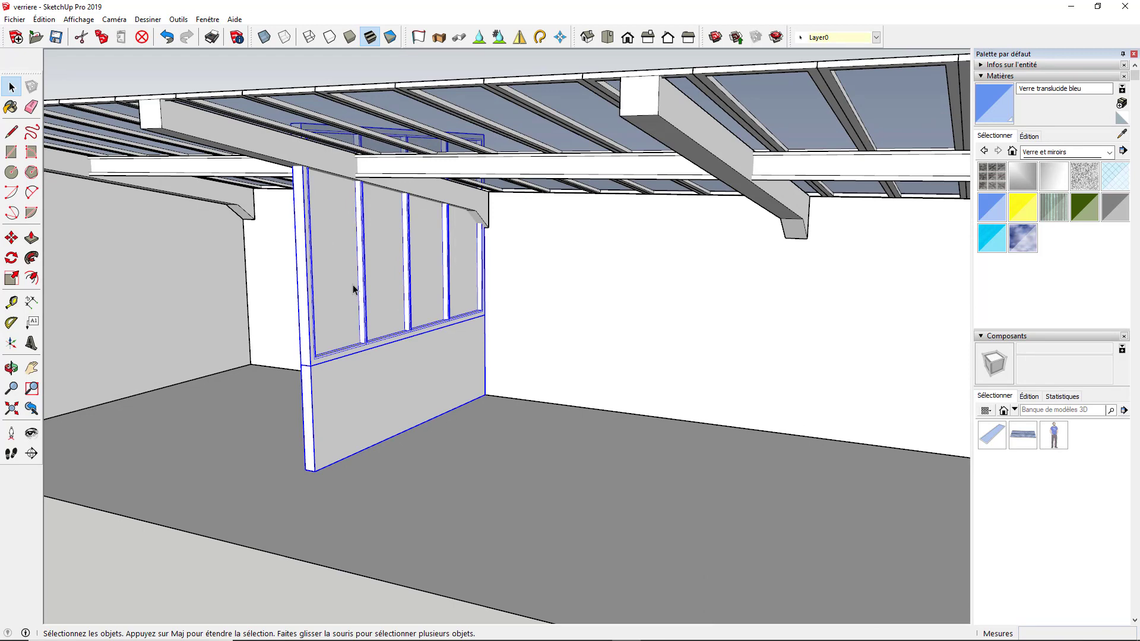
scroll(354, 290, down, 2)
click(332, 198)
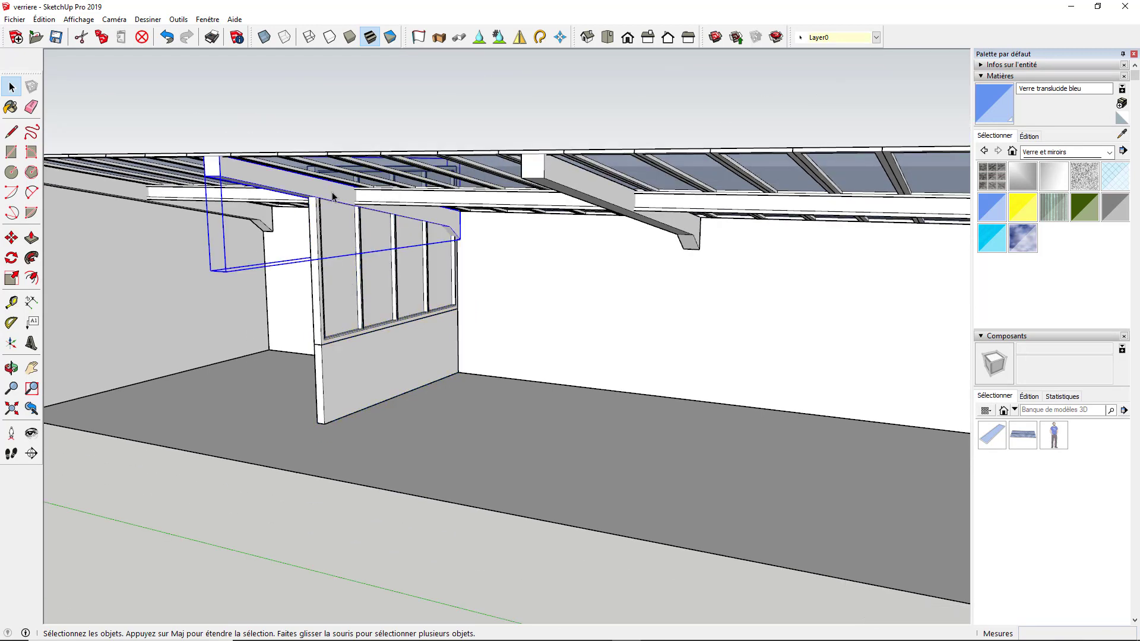
click(440, 206)
click(514, 297)
click(515, 422)
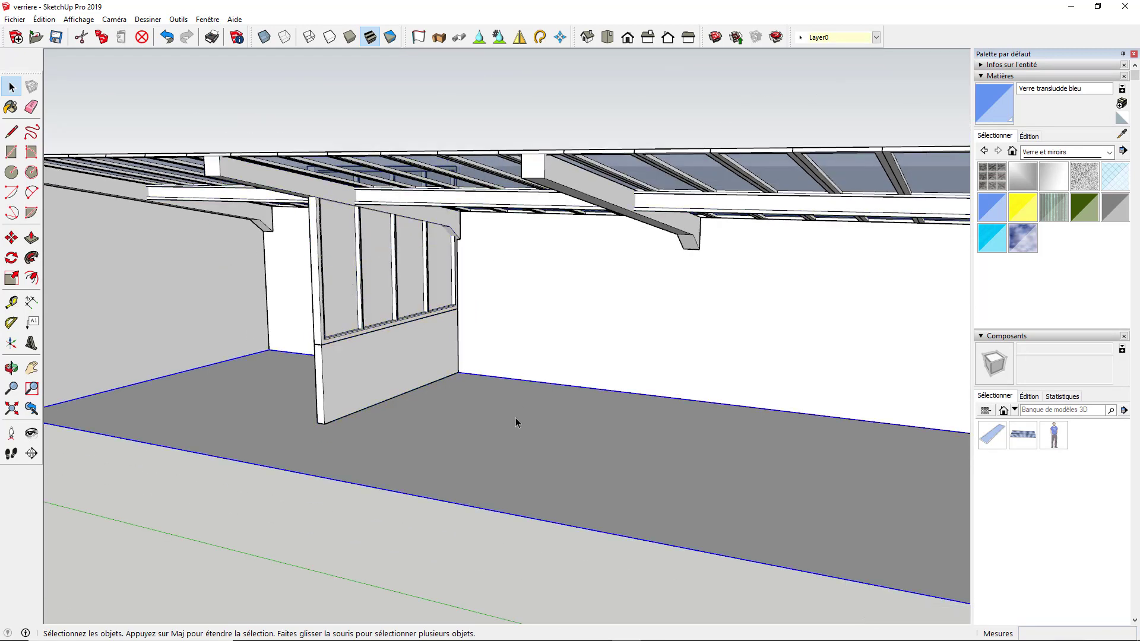
click(348, 593)
scroll(349, 263, up, 2)
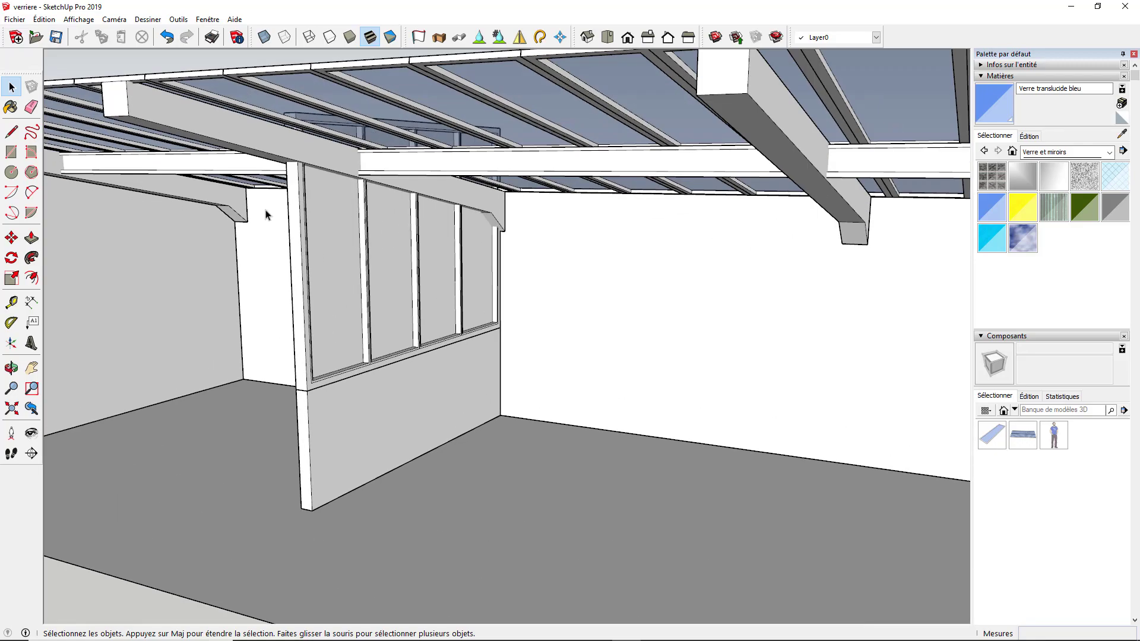
middle_drag(265, 211, 326, 228)
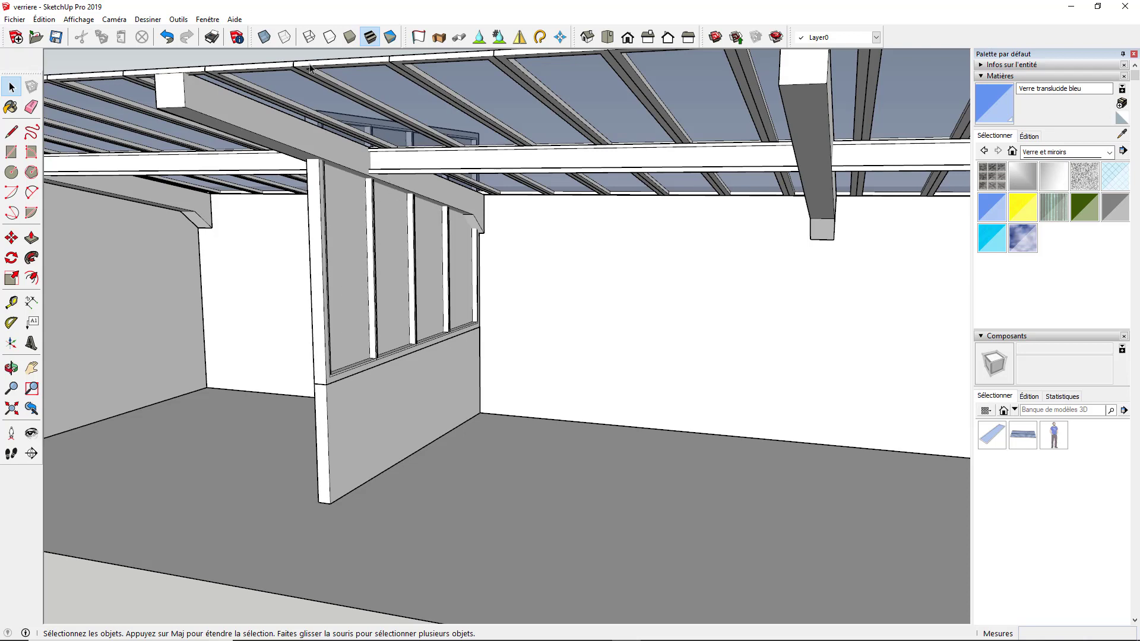
Review the model's Composants settings for hiding the rest of the model while a group is edited, and close them.
click(209, 19)
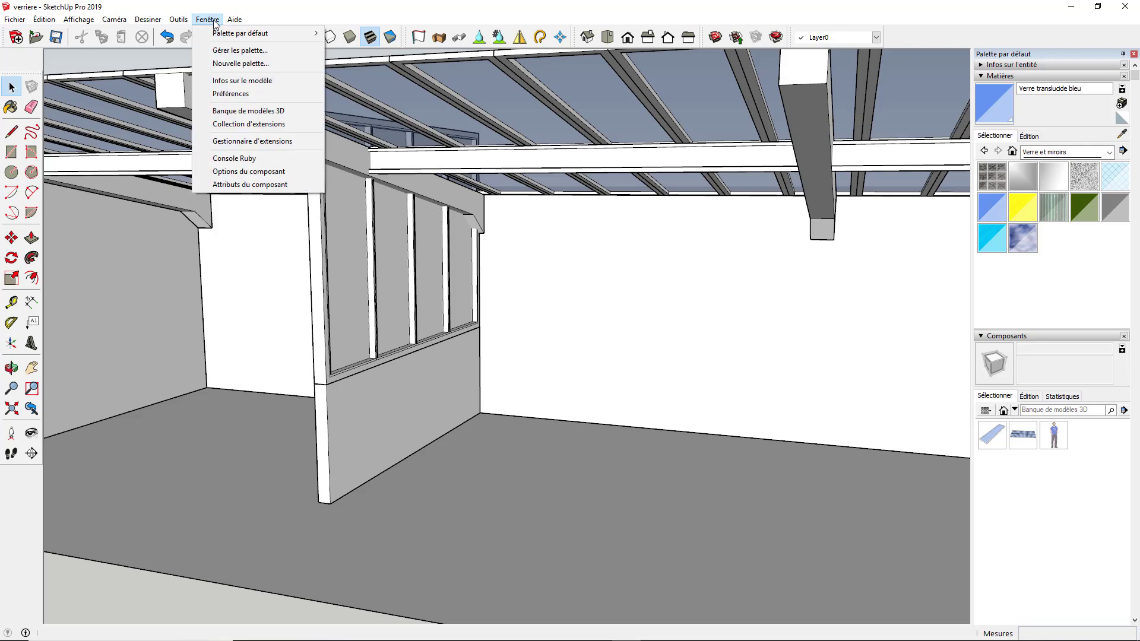
click(244, 80)
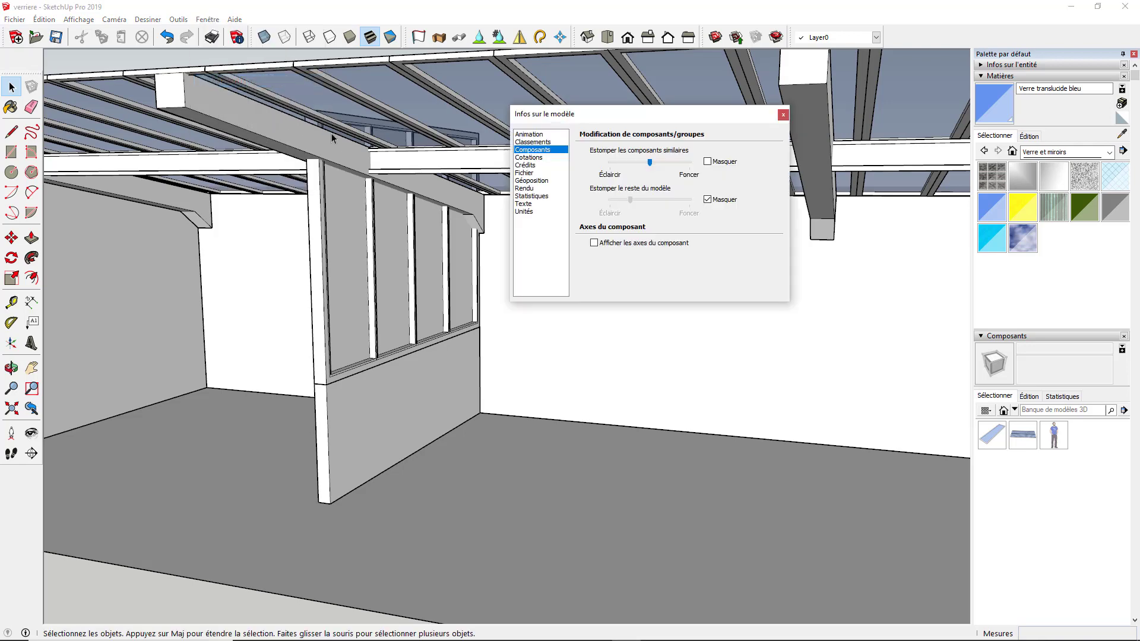
drag(595, 118, 468, 88)
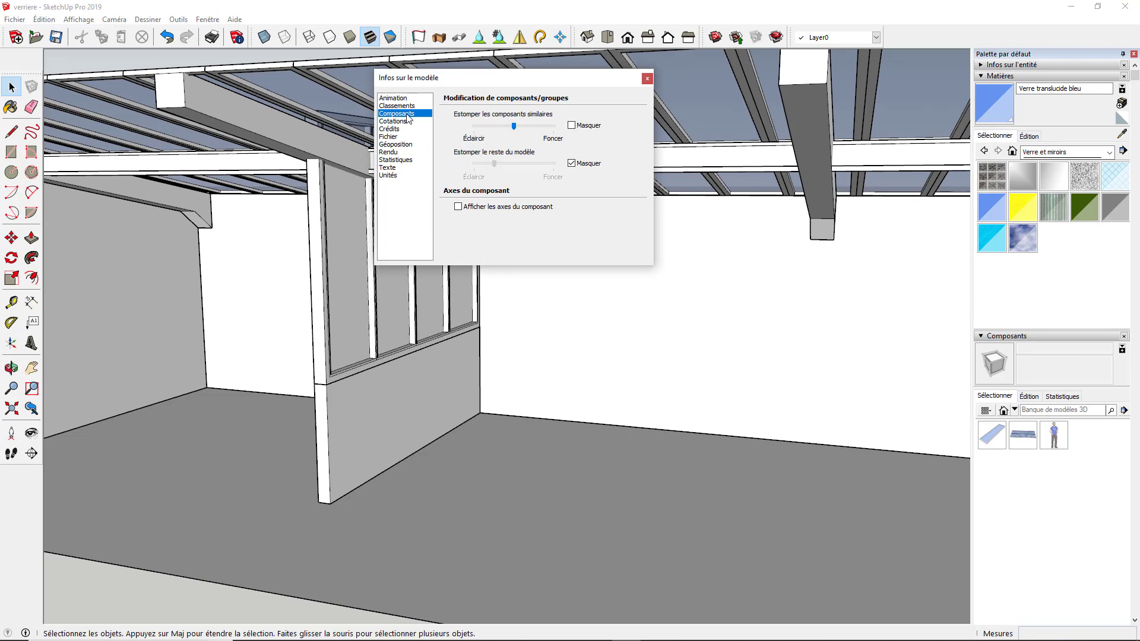
click(646, 78)
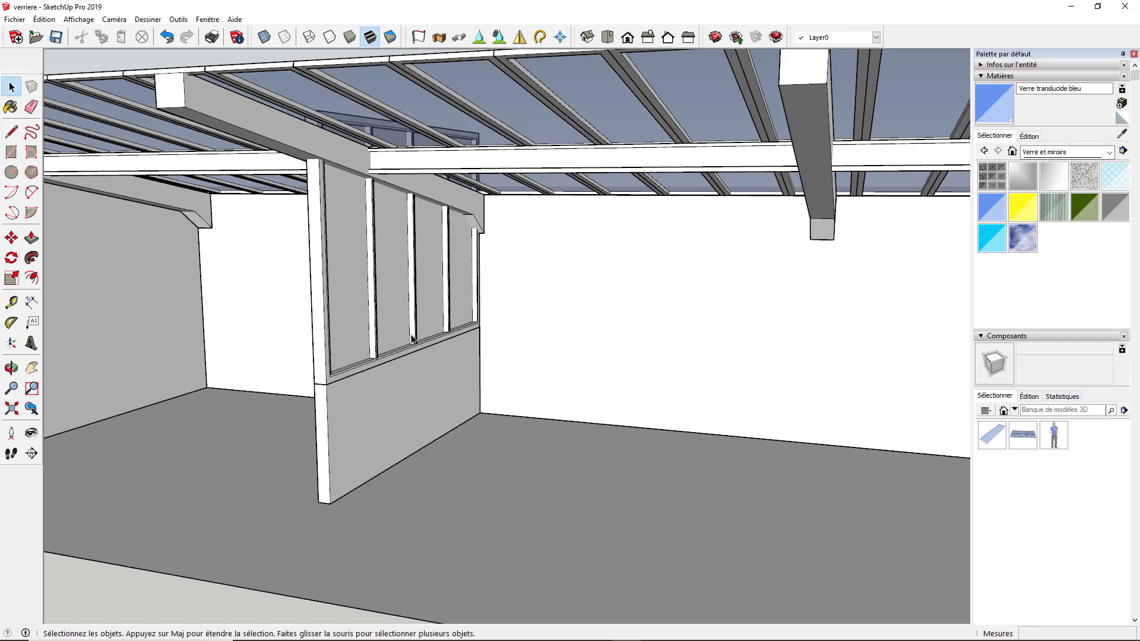
Open the partition group for editing, view it isolated from the rest of the model, and leave it.
click(355, 289)
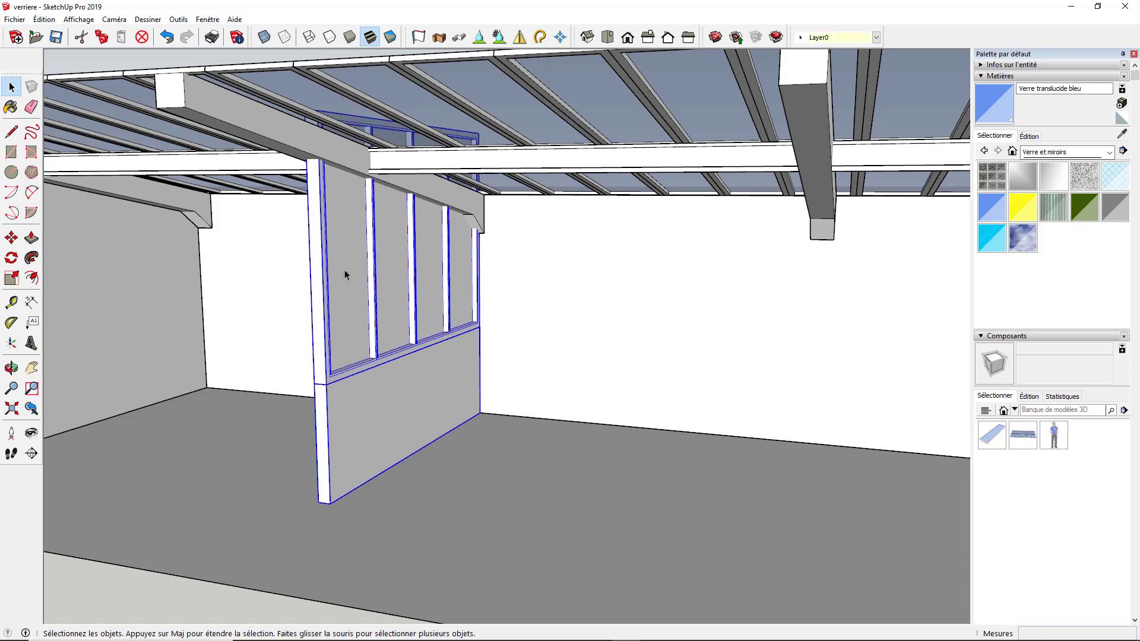
double_click(369, 303)
middle_drag(238, 223, 146, 257)
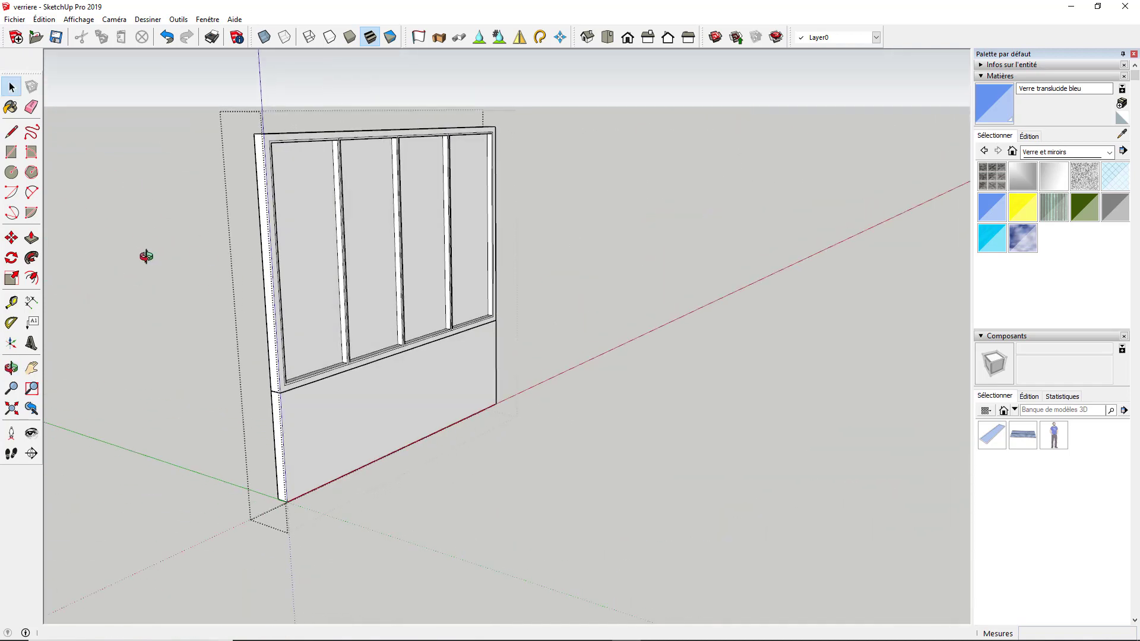
scroll(257, 189, up, 2)
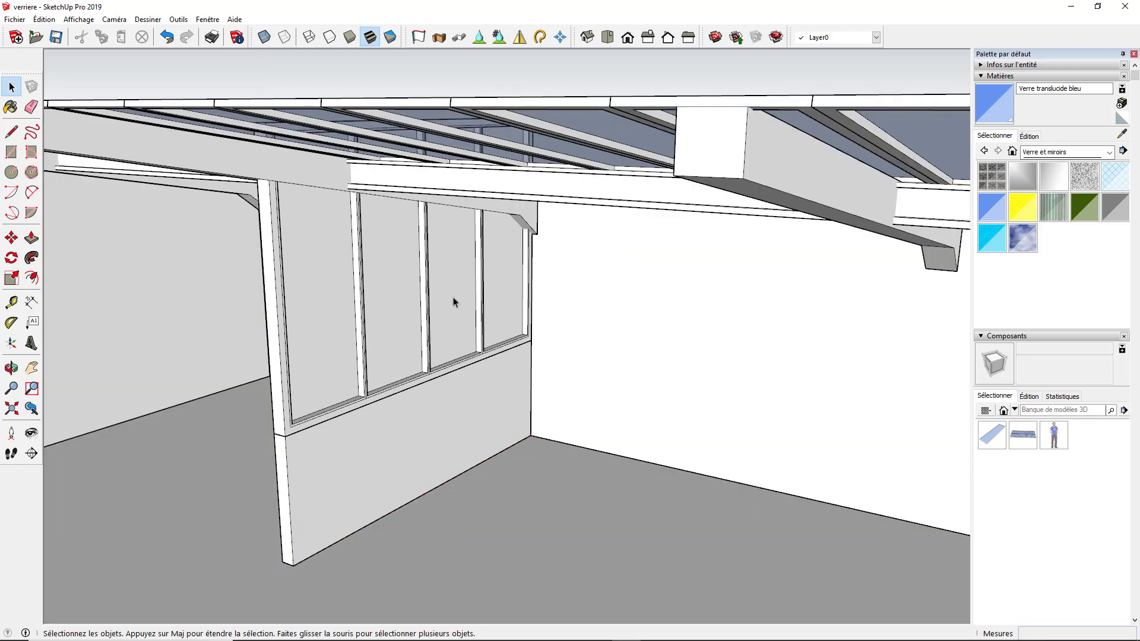
middle_drag(454, 298, 332, 140)
scroll(333, 139, down, 2)
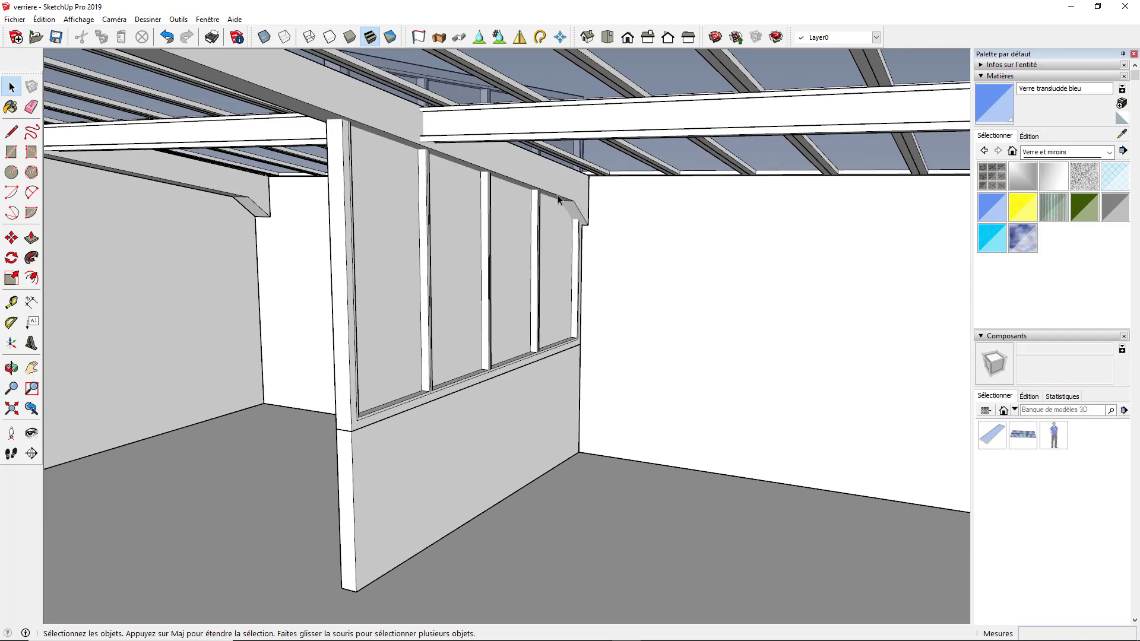
scroll(383, 148, up, 3)
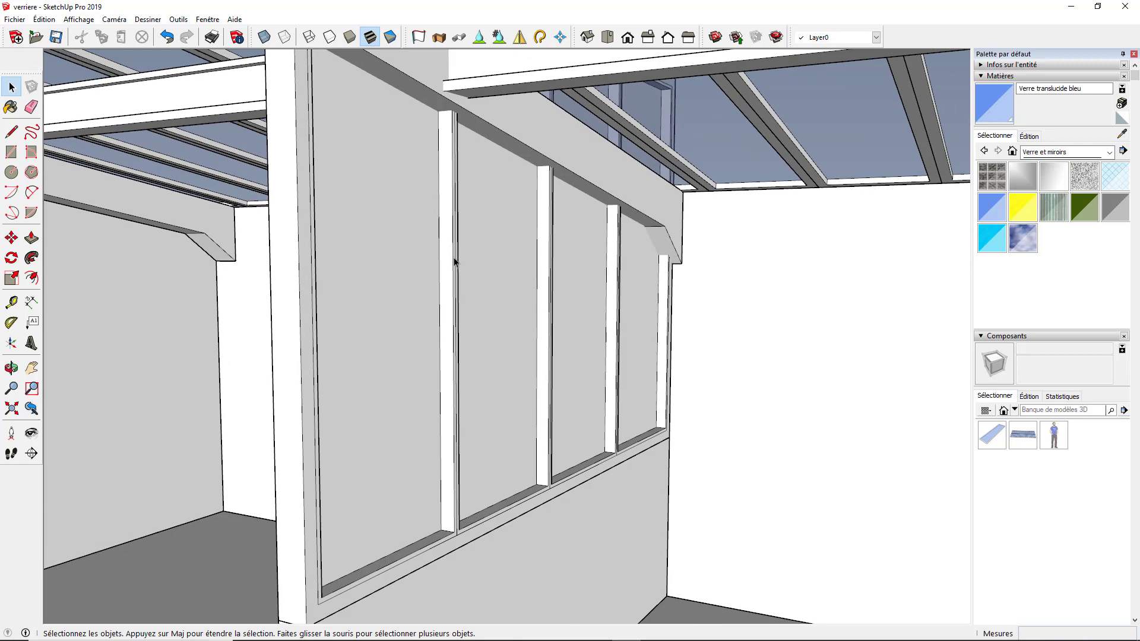
scroll(454, 261, down, 2)
scroll(386, 261, down, 2)
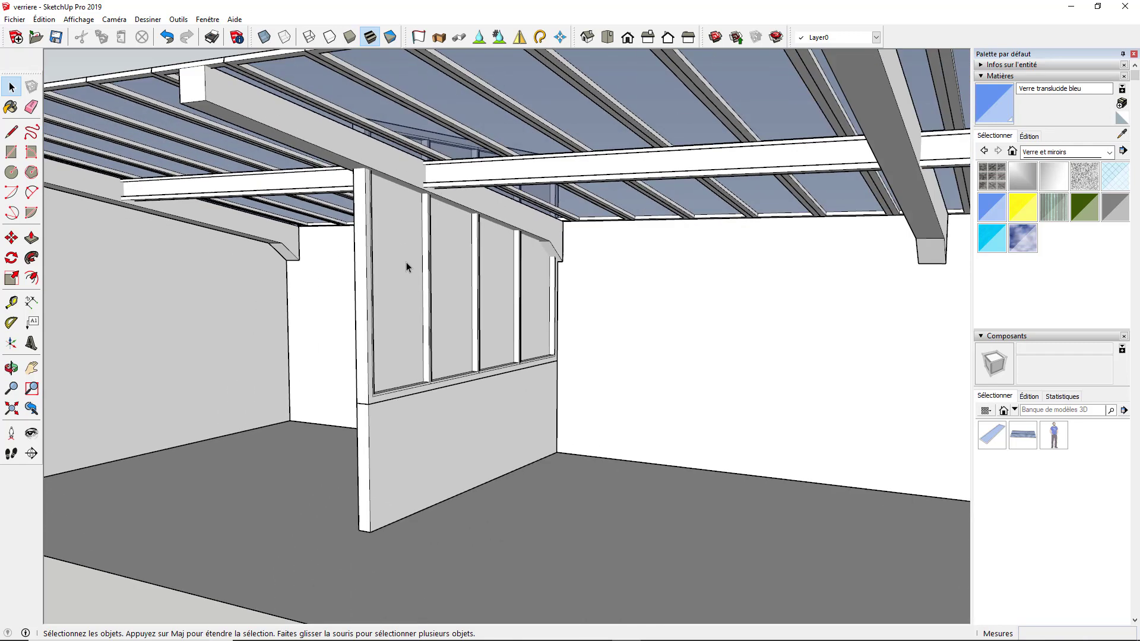
Open the partition group for editing, and within it the upper glazed frame group.
double_click(382, 239)
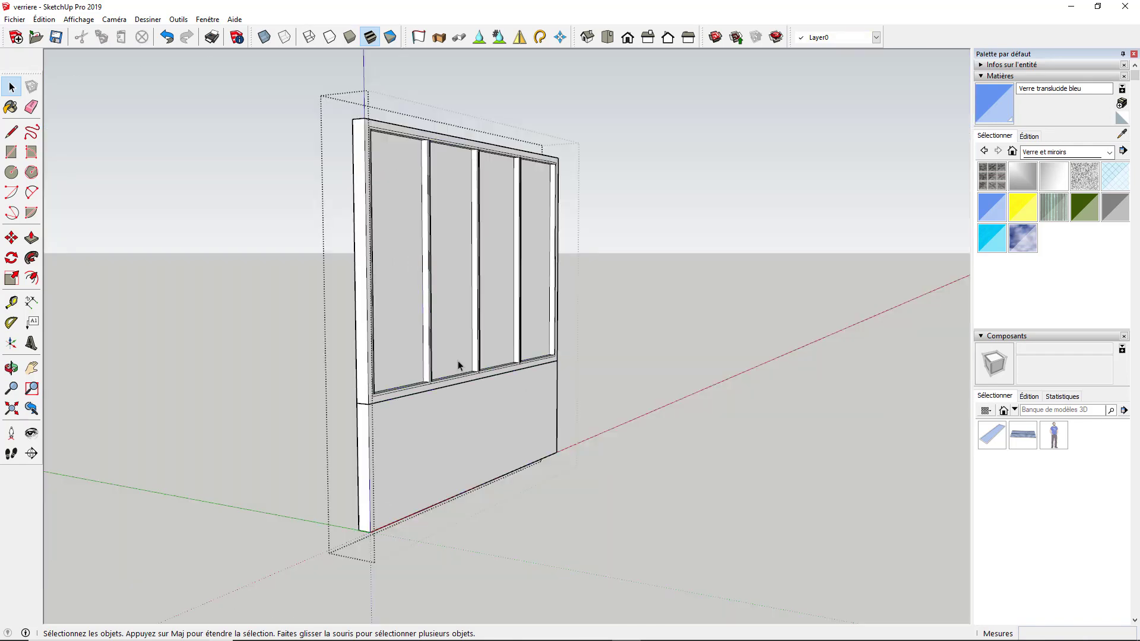
click(401, 277)
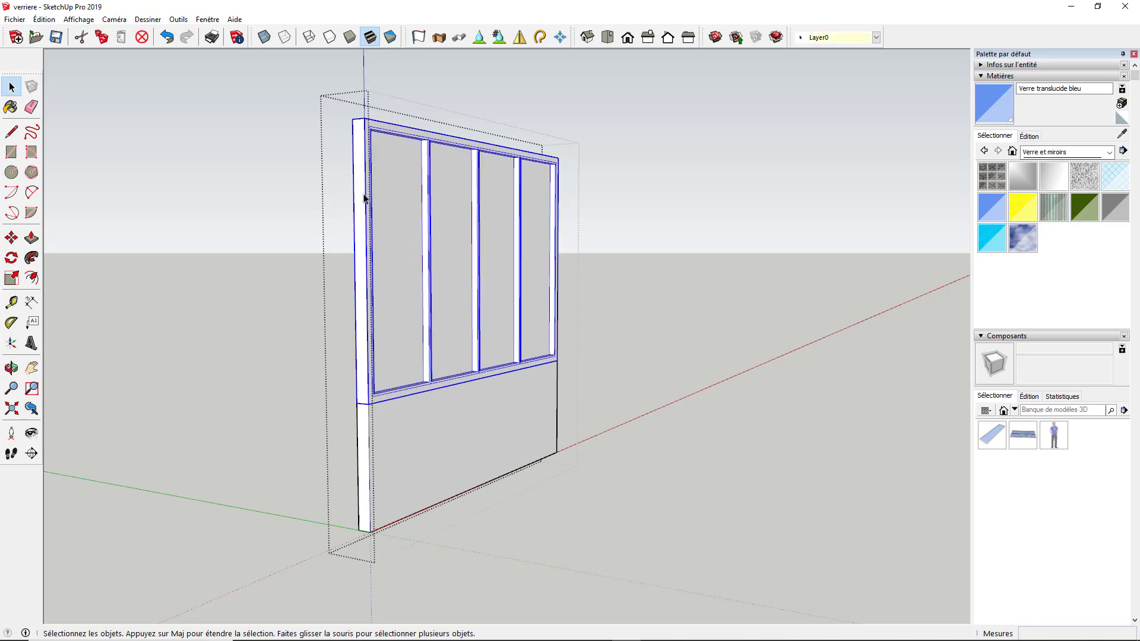
double_click(400, 186)
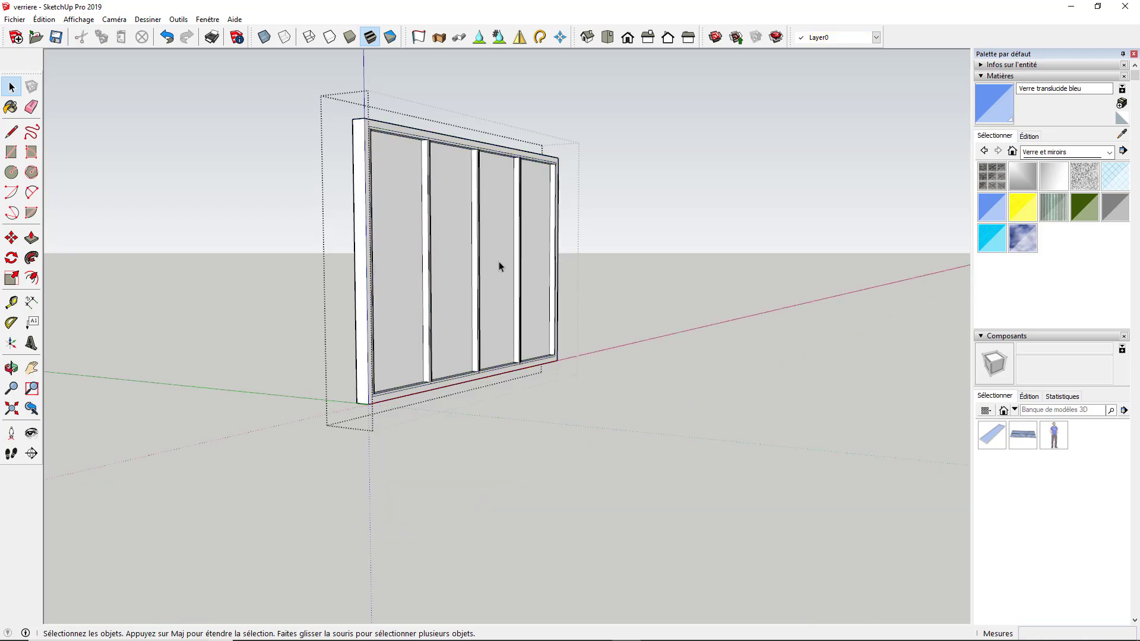
middle_drag(499, 267, 577, 199)
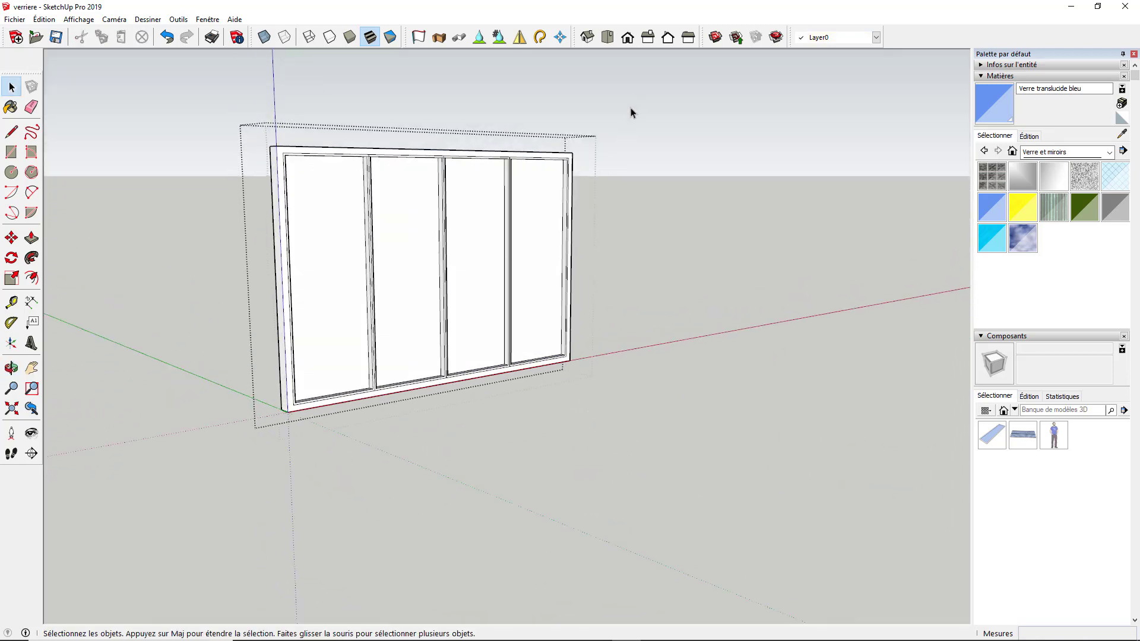
Select the glazed frame's entire geometry and intersect its faces with the model.
drag(635, 97, 385, 320)
drag(189, 441, 189, 441)
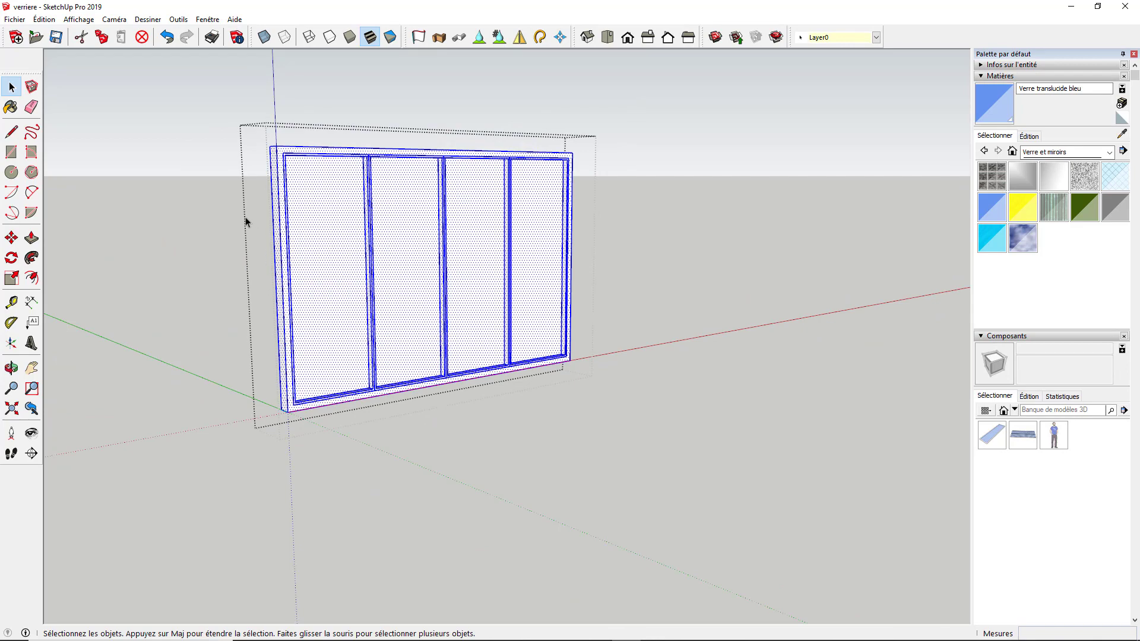
middle_drag(245, 217, 318, 195)
right_click(335, 177)
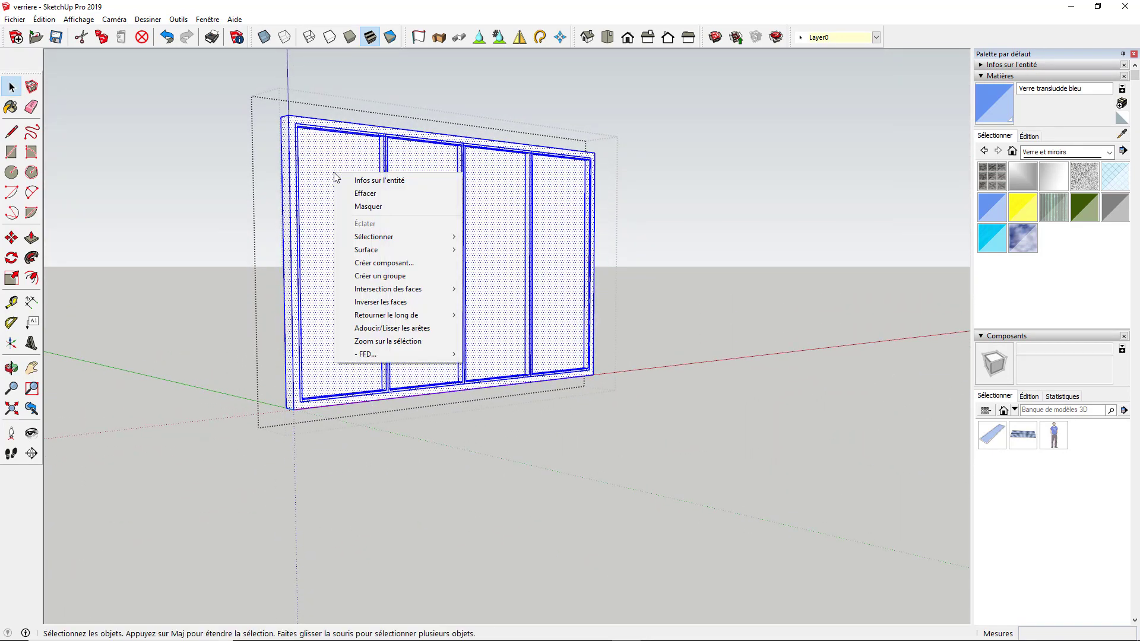
mouse_move(405, 290)
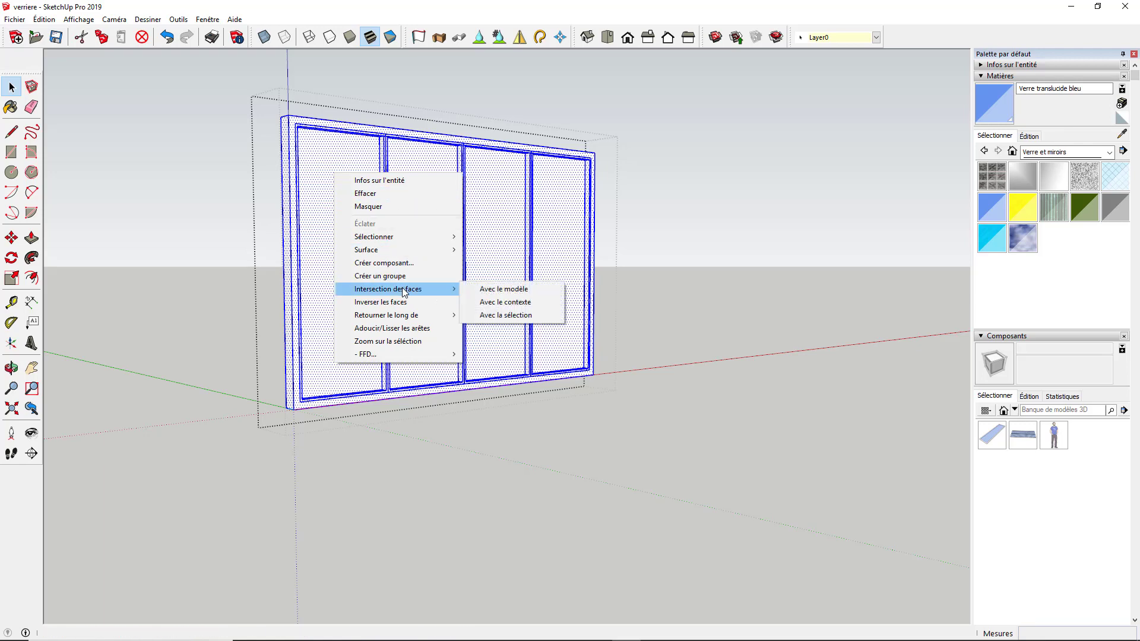
click(534, 292)
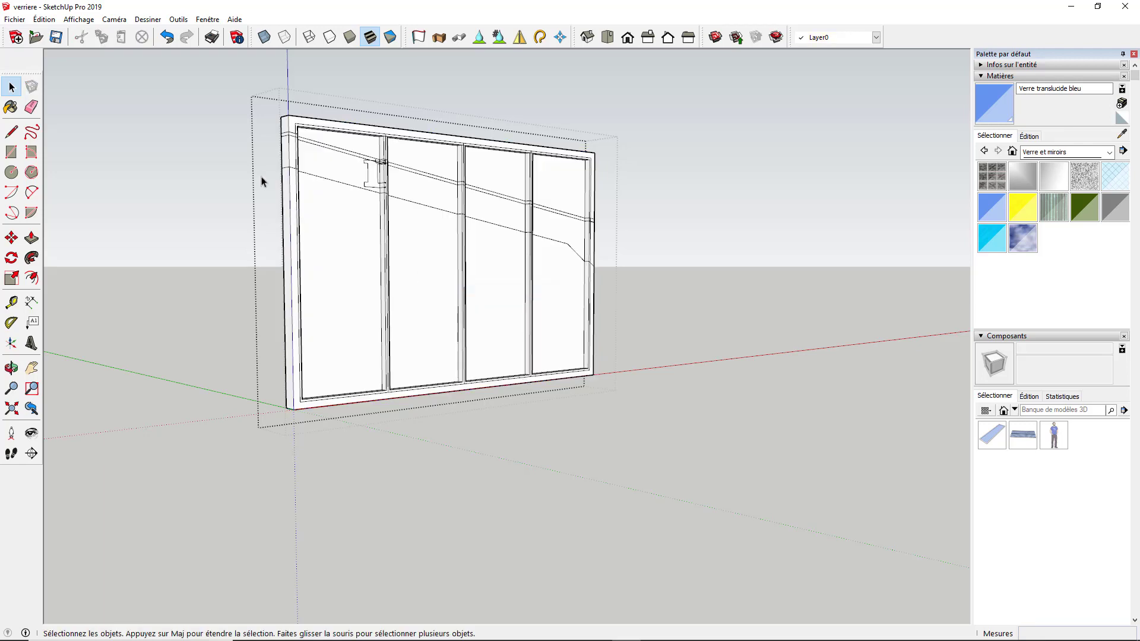
Delete the glazed frame's geometry above the beam's lower intersection line over the three bays nearest the angled corner.
middle_drag(262, 181, 283, 216)
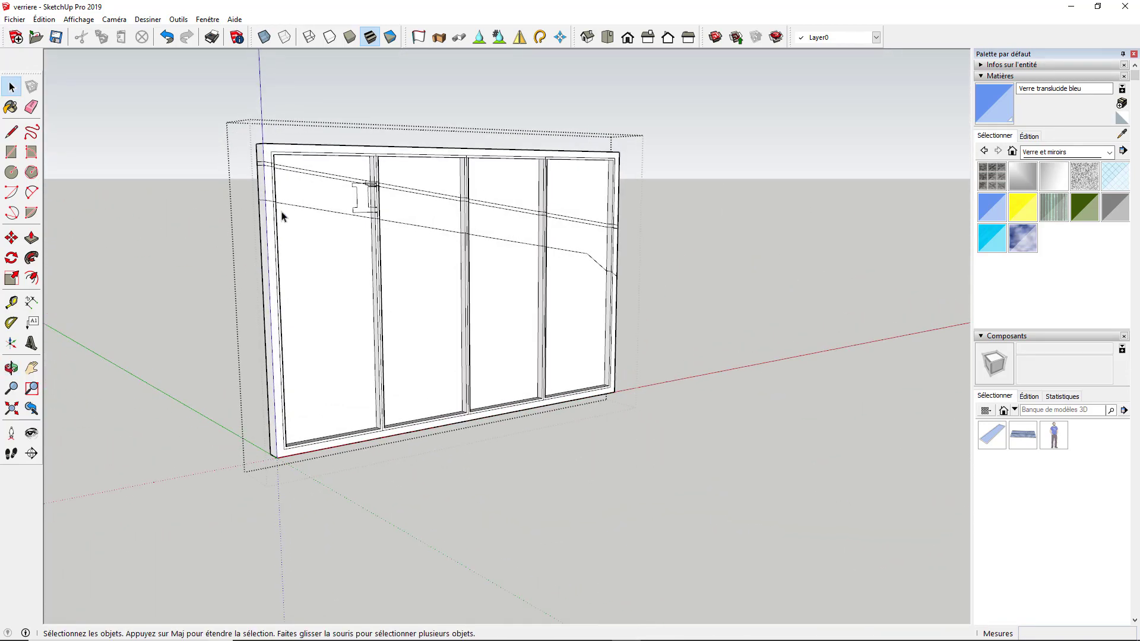
middle_drag(545, 234, 349, 209)
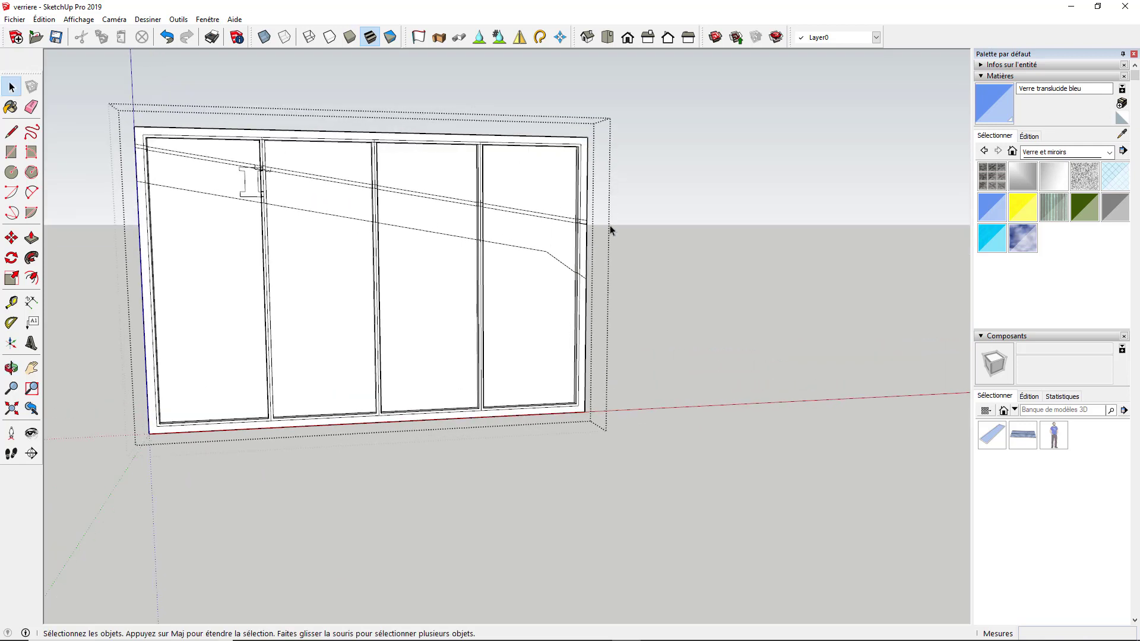
drag(559, 177, 532, 237)
key(Delete)
drag(513, 115, 452, 218)
key(Delete)
drag(412, 112, 350, 196)
key(Delete)
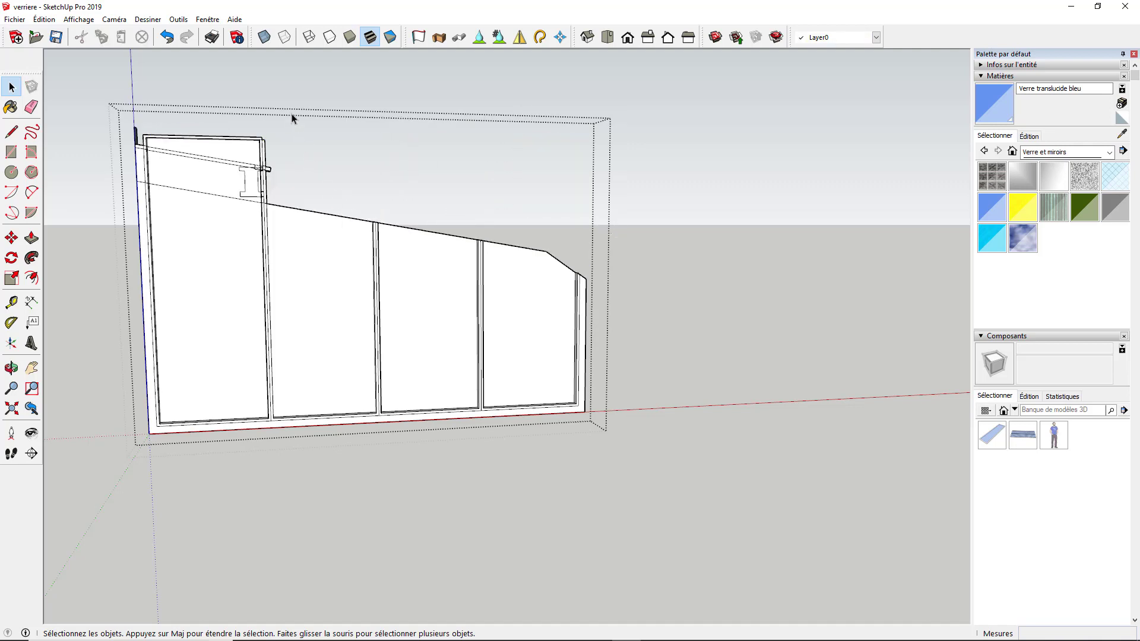
Delete the remaining geometry above the sloping cut line over the tallest bay and its end post.
drag(292, 118, 259, 208)
key(Delete)
scroll(270, 191, up, 5)
key(Delete)
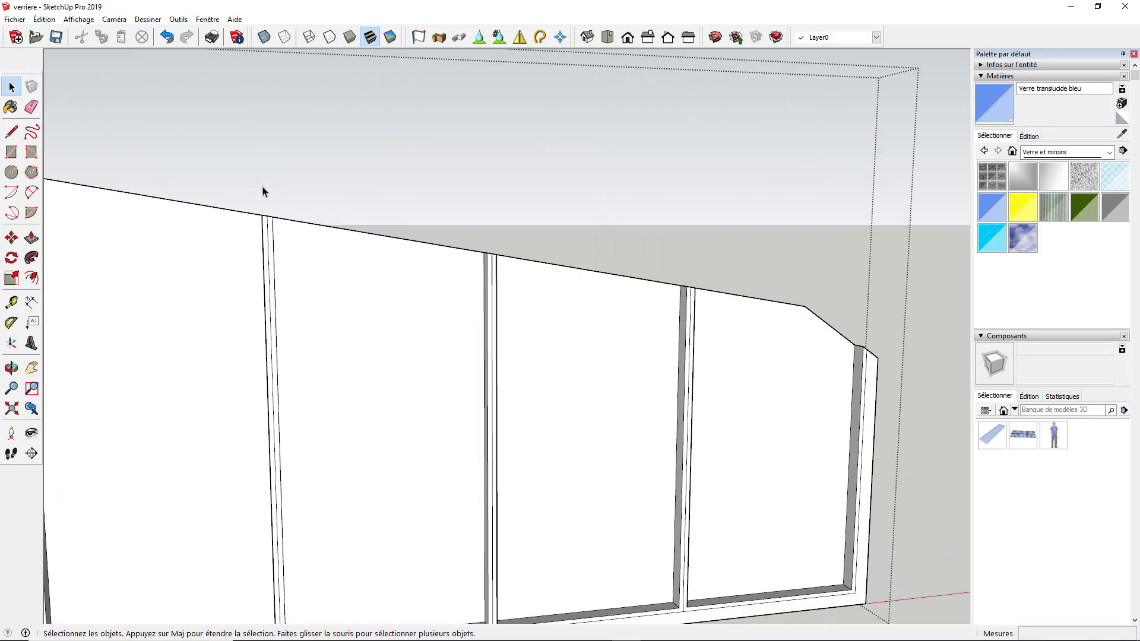
scroll(357, 208, down, 5)
scroll(345, 169, up, 3)
drag(354, 154, 272, 227)
key(Delete)
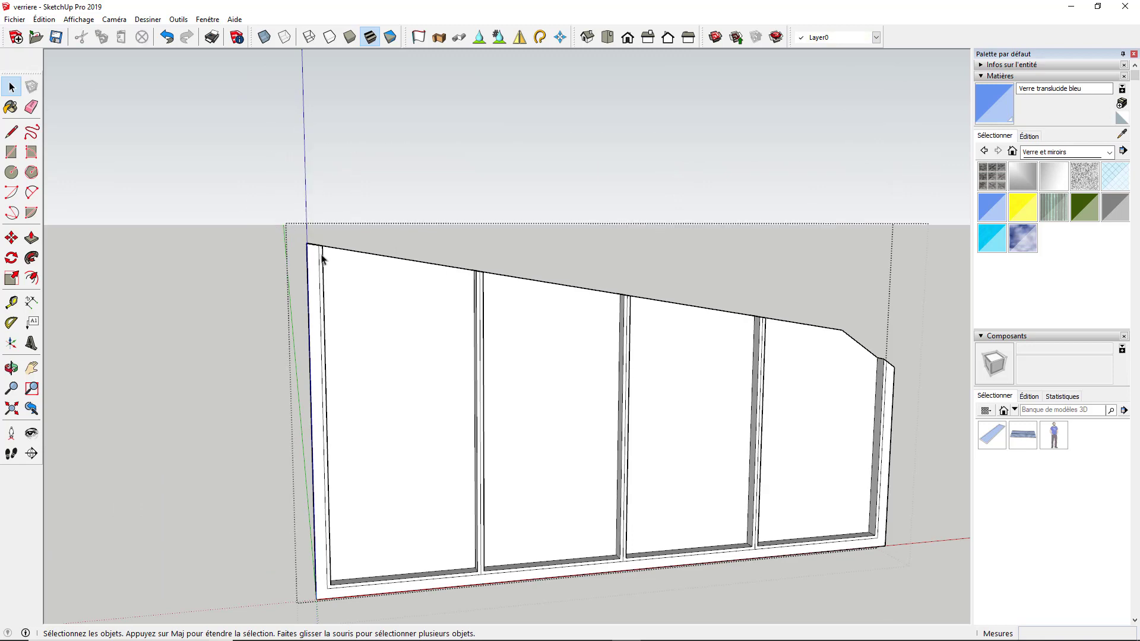
Close the open top of the short end post beside the angled corner by drawing a line along its edge.
middle_drag(479, 320, 327, 429)
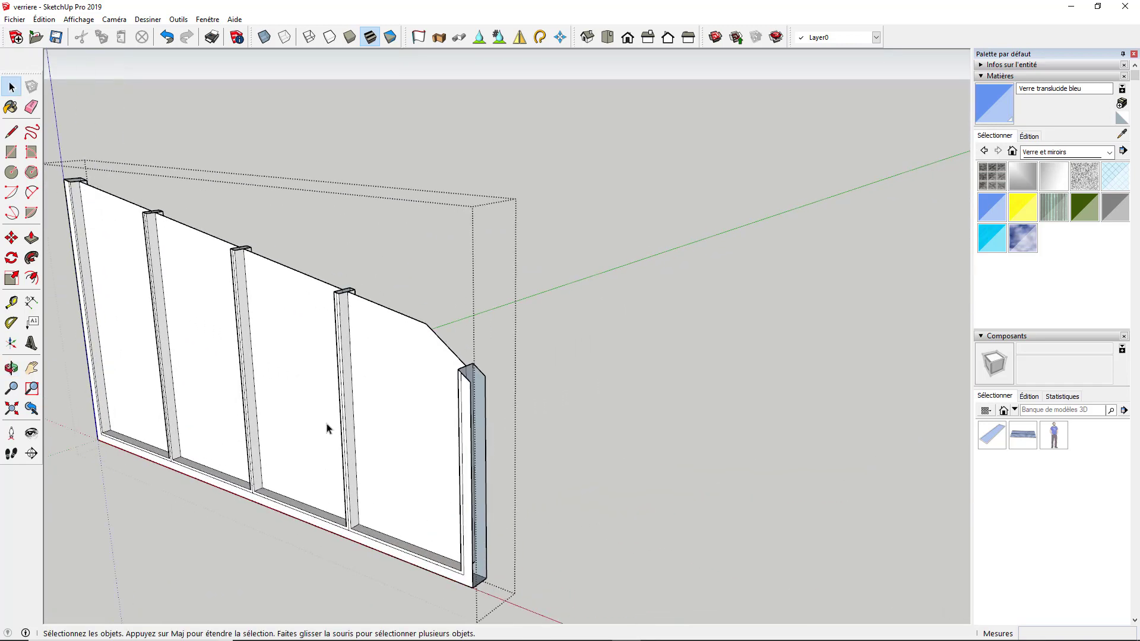
key(l)
scroll(479, 333, up, 3)
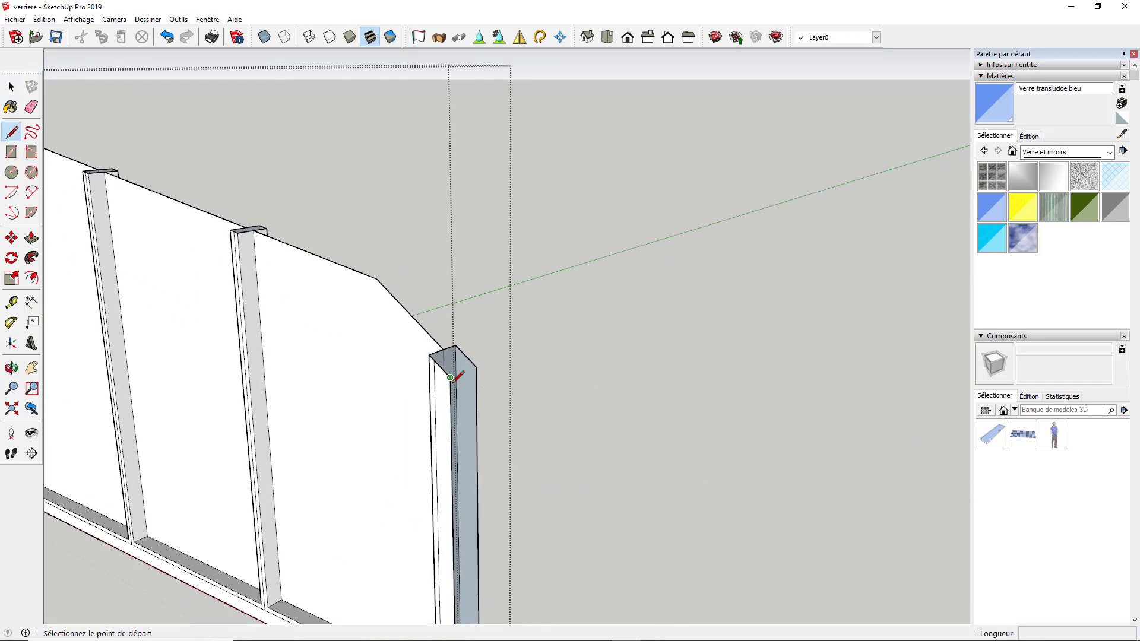
click(451, 379)
click(476, 368)
scroll(462, 336, down, 4)
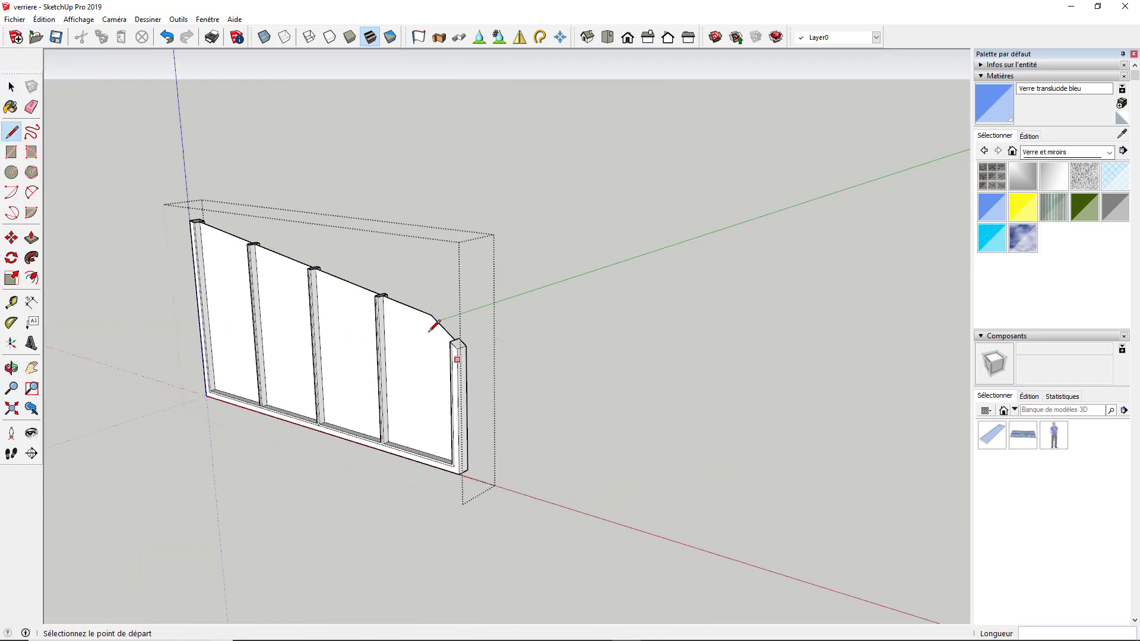
Close the open tops of the two mullions nearest the short end post by tracing an edge on each.
scroll(369, 215, up, 6)
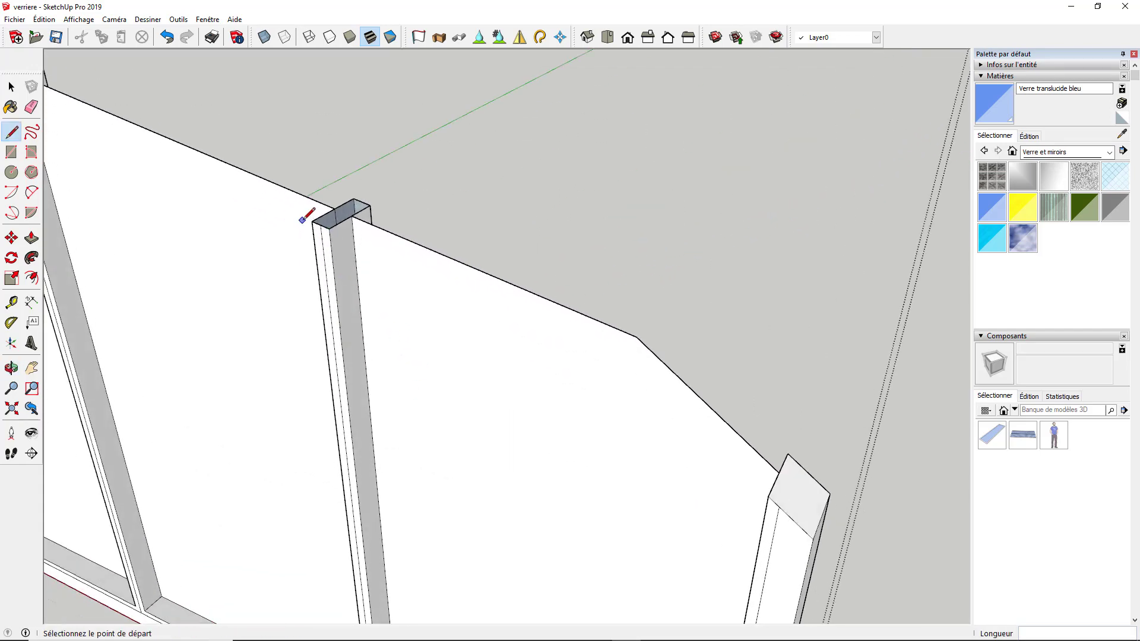
click(312, 222)
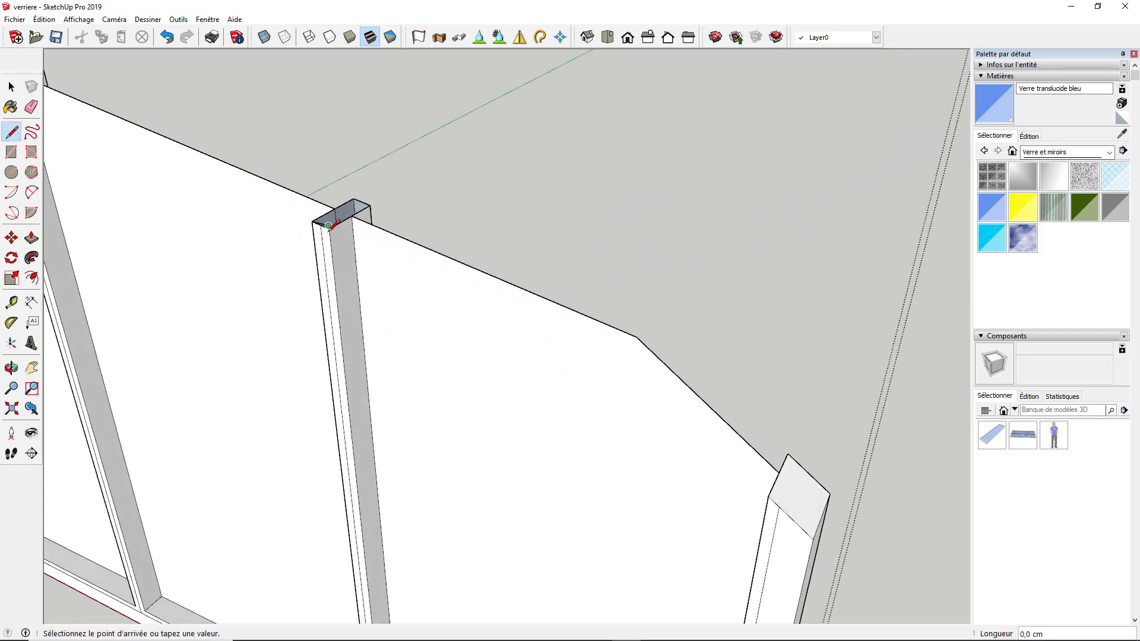
click(328, 226)
middle_drag(328, 226, 350, 308)
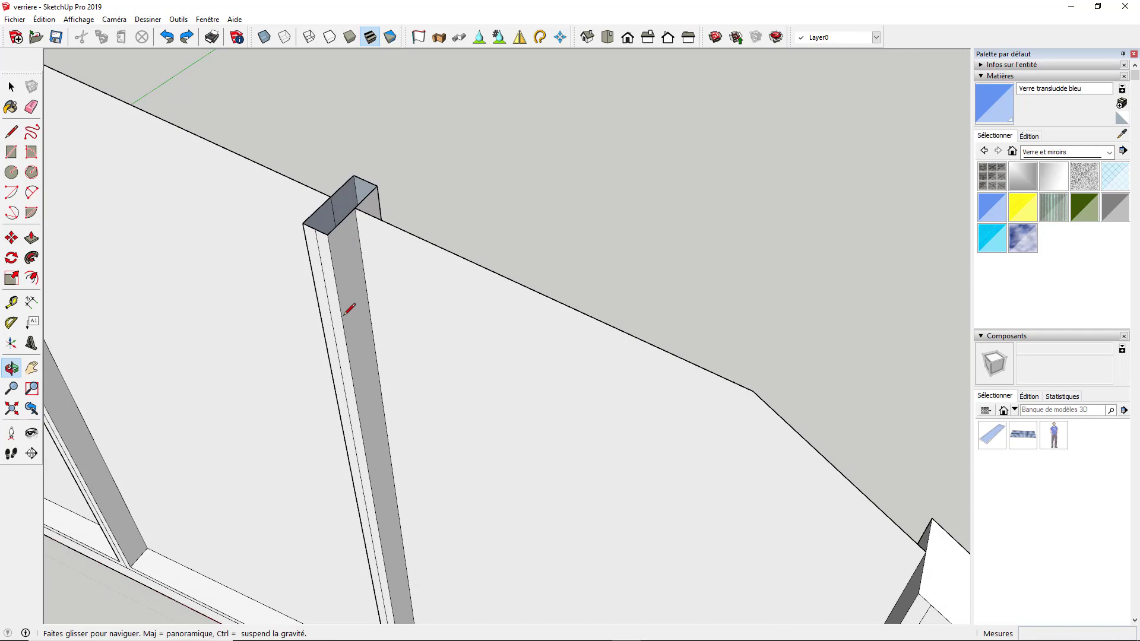
click(353, 175)
click(377, 186)
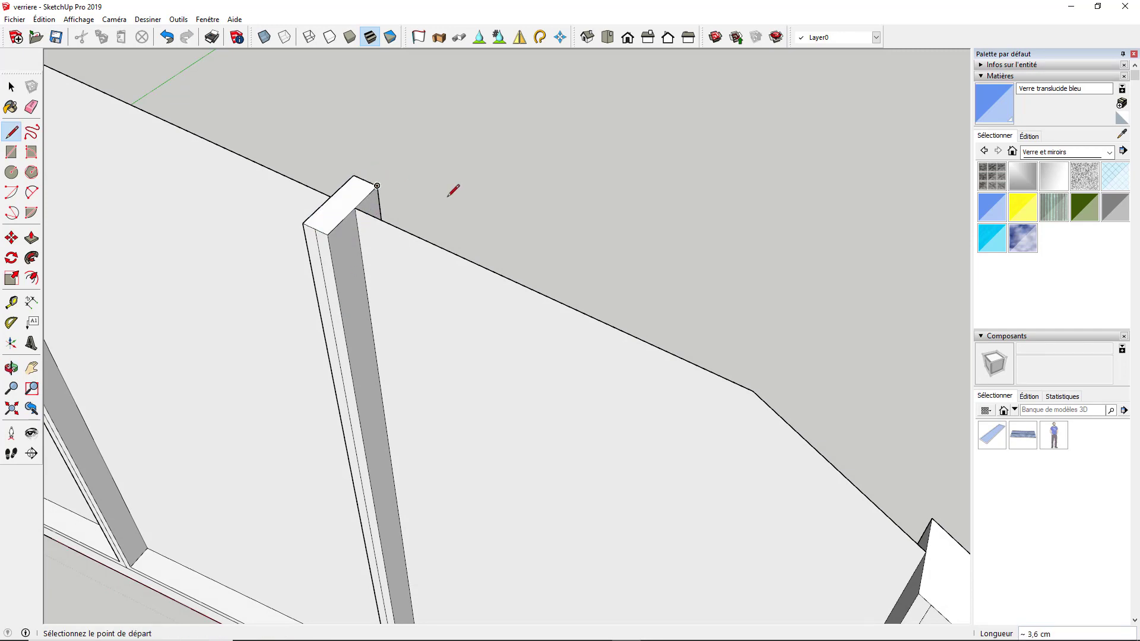
scroll(454, 185, down, 5)
scroll(369, 183, up, 5)
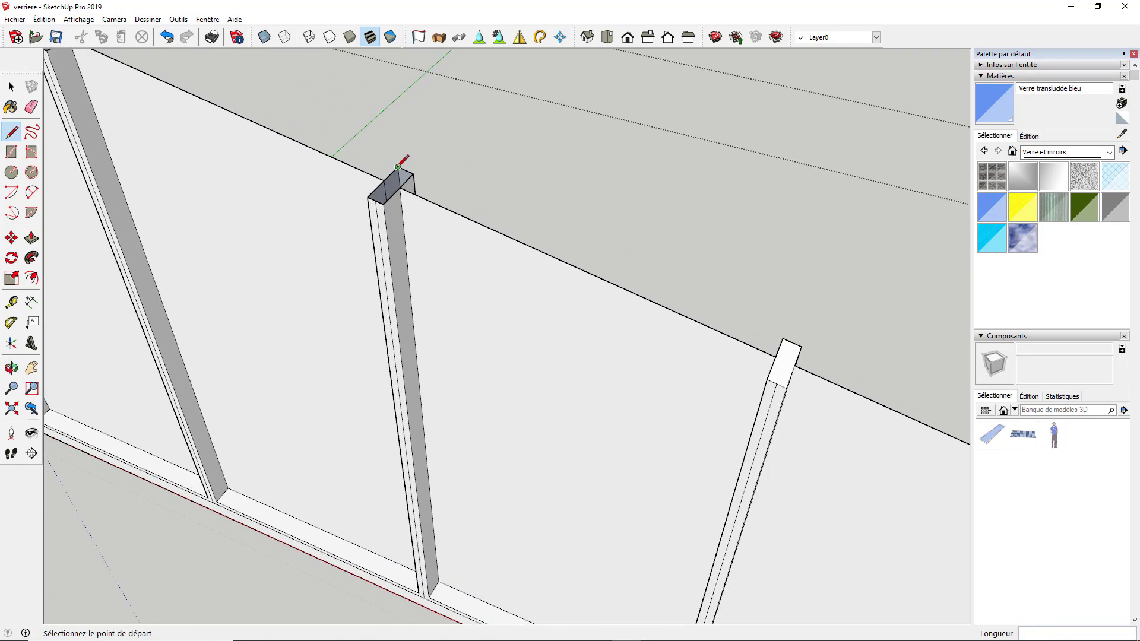
click(398, 167)
click(413, 174)
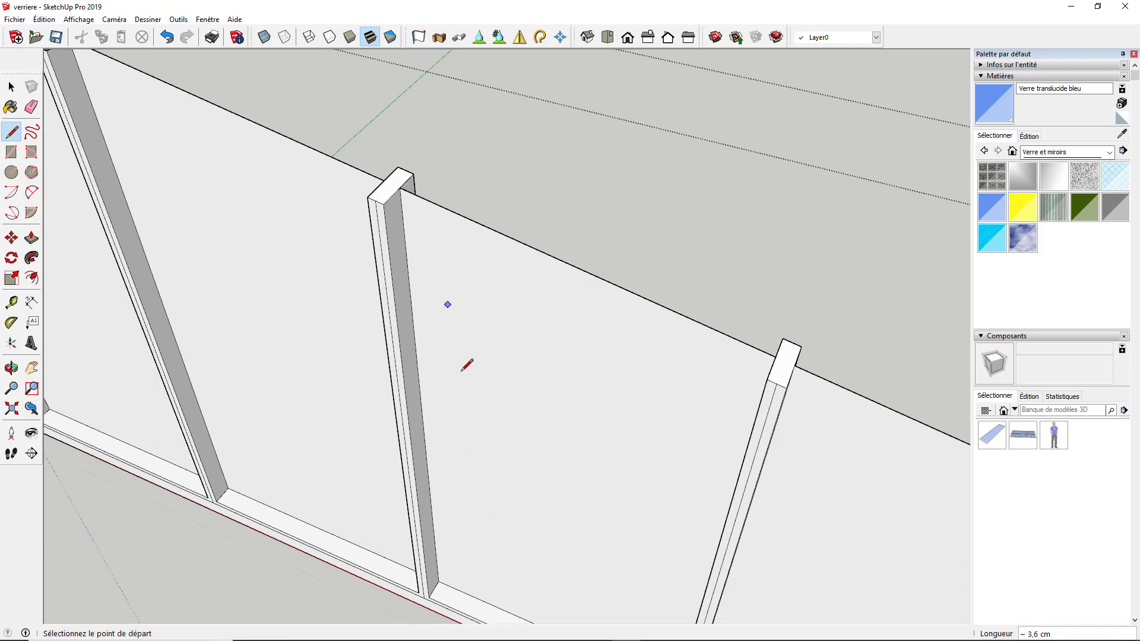
Close the open tops of the last mullion and the tall end post by tracing an edge on each.
scroll(489, 386, down, 5)
scroll(307, 246, up, 8)
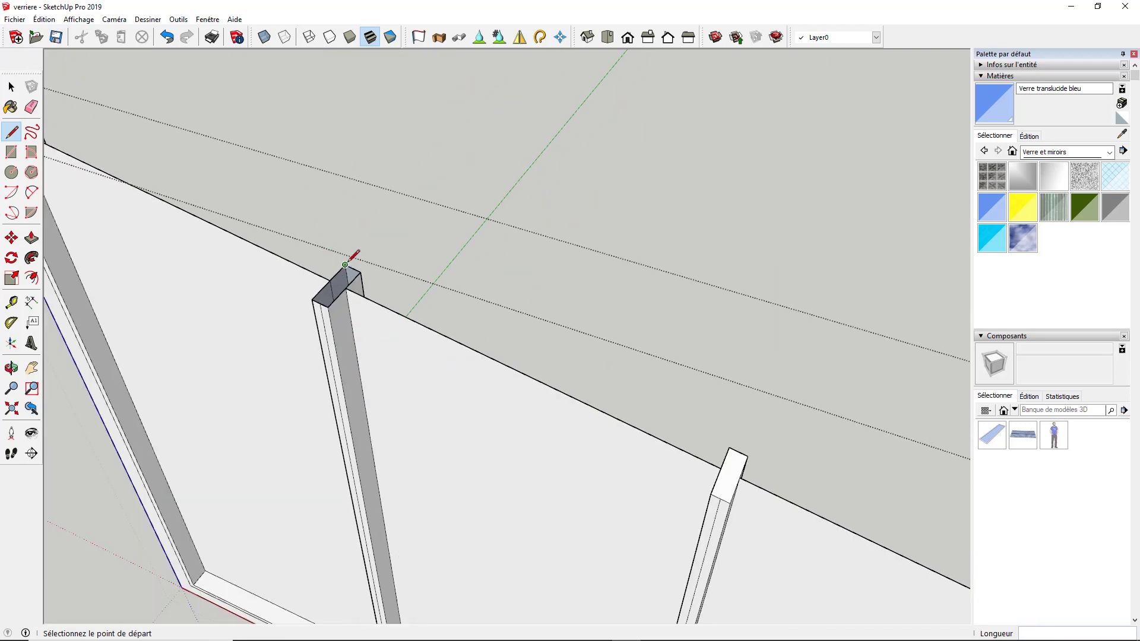
click(346, 264)
scroll(360, 272, up, 2)
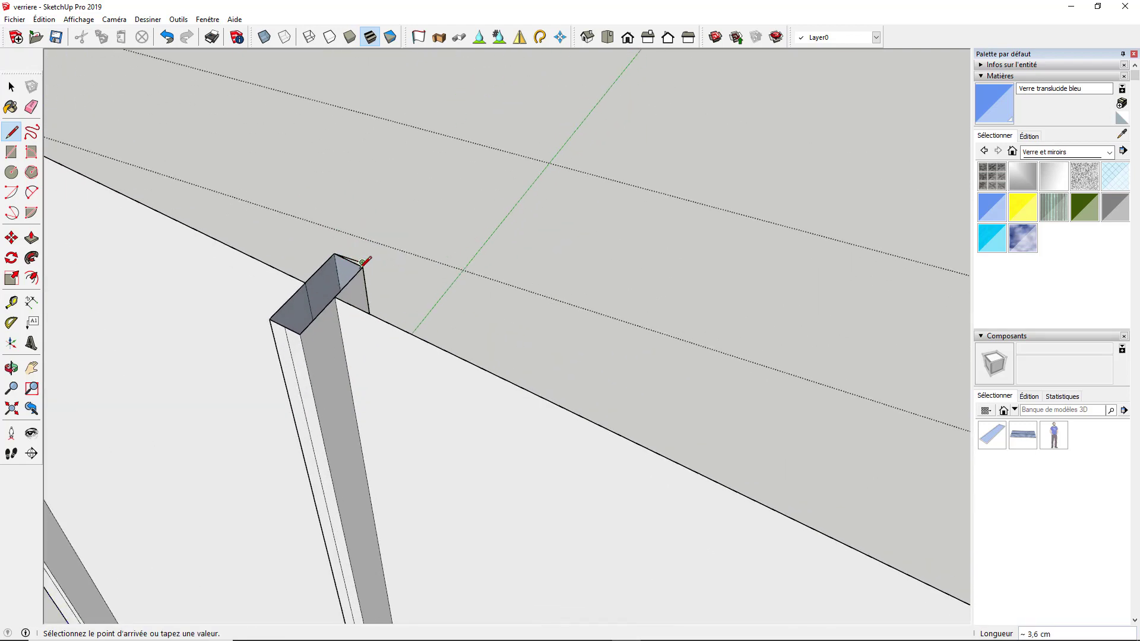
key(ctrl+z)
click(335, 254)
scroll(438, 363, down, 3)
scroll(386, 333, down, 2)
scroll(174, 198, up, 2)
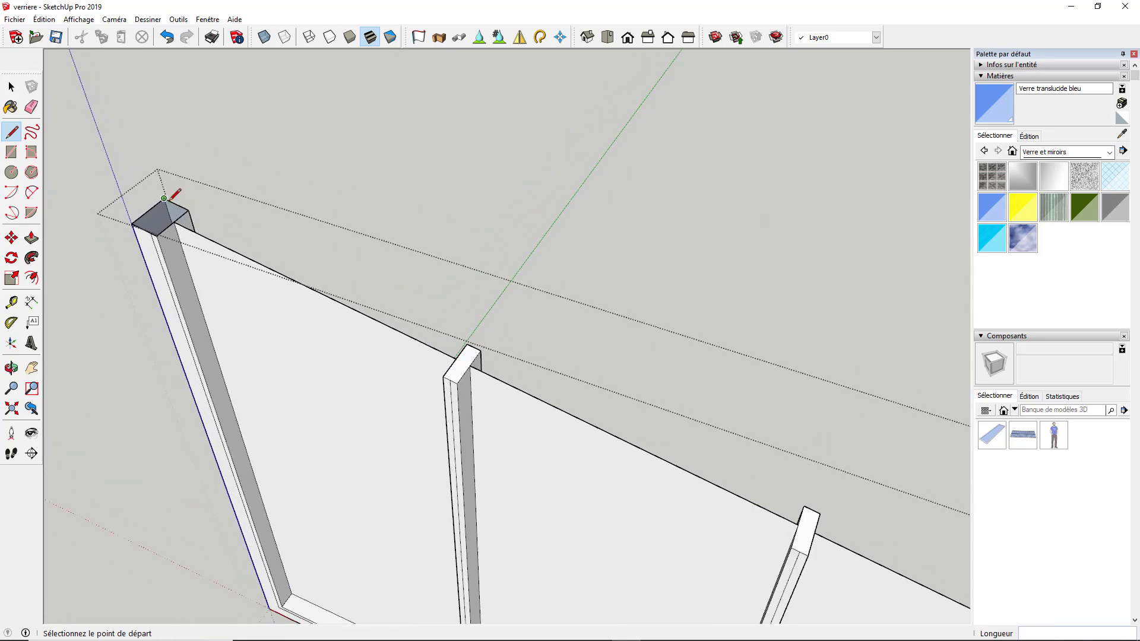
click(189, 210)
scroll(420, 211, down, 5)
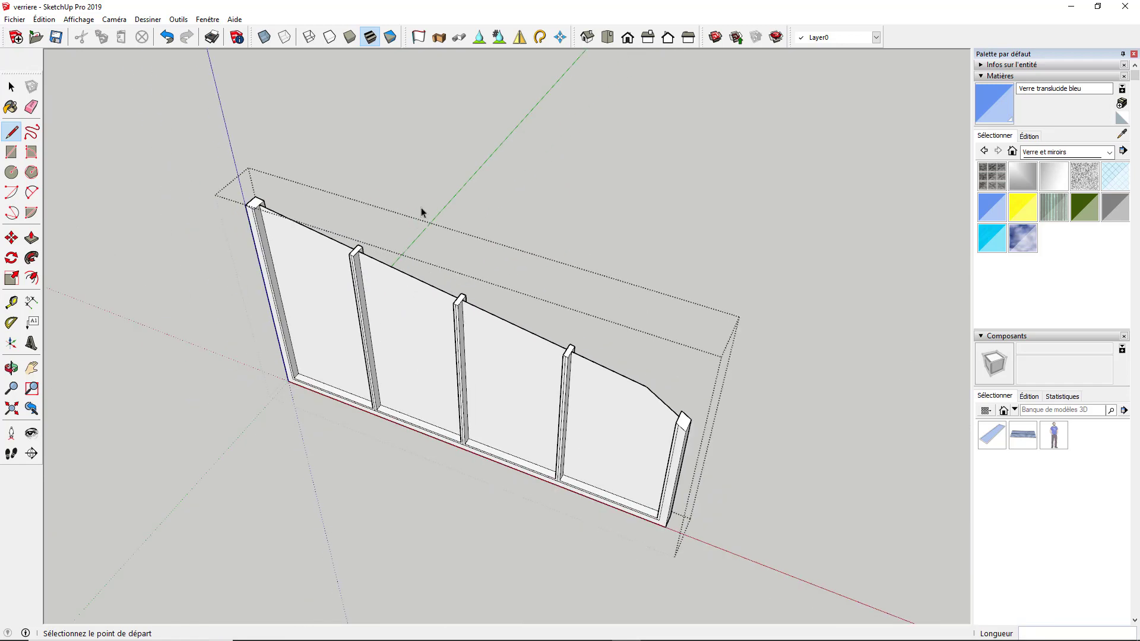
Leave the nested groups and inspect how the trimmed partition fits beneath the beam from inside the building.
key(space)
scroll(498, 221, down, 2)
middle_drag(459, 315, 512, 248)
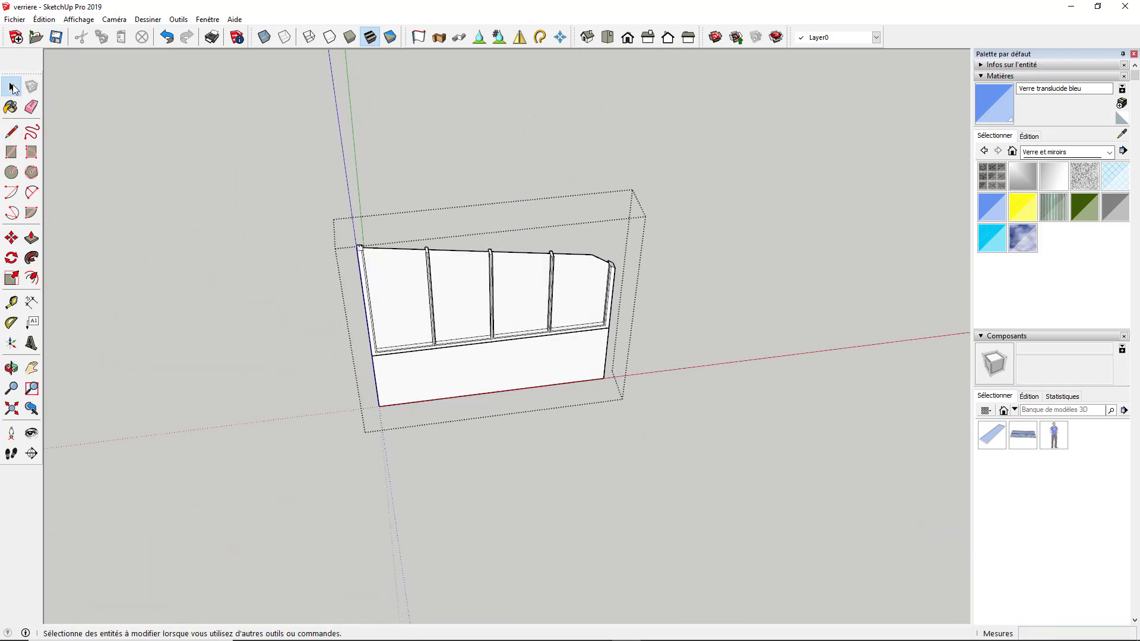
click(254, 263)
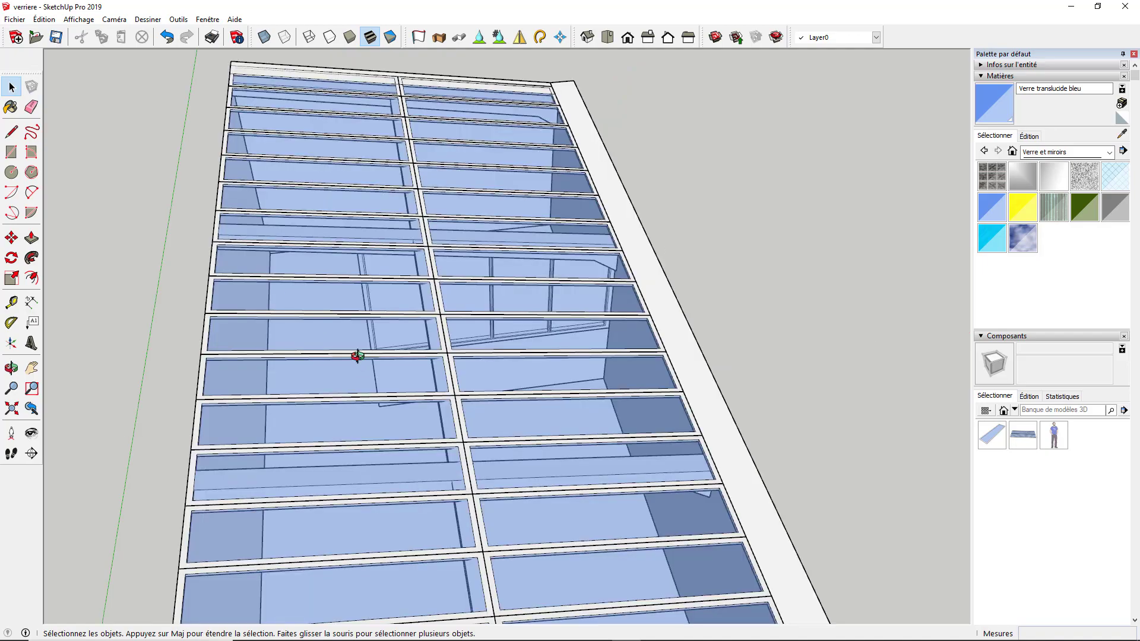
middle_drag(356, 356, 387, 218)
scroll(441, 236, up, 5)
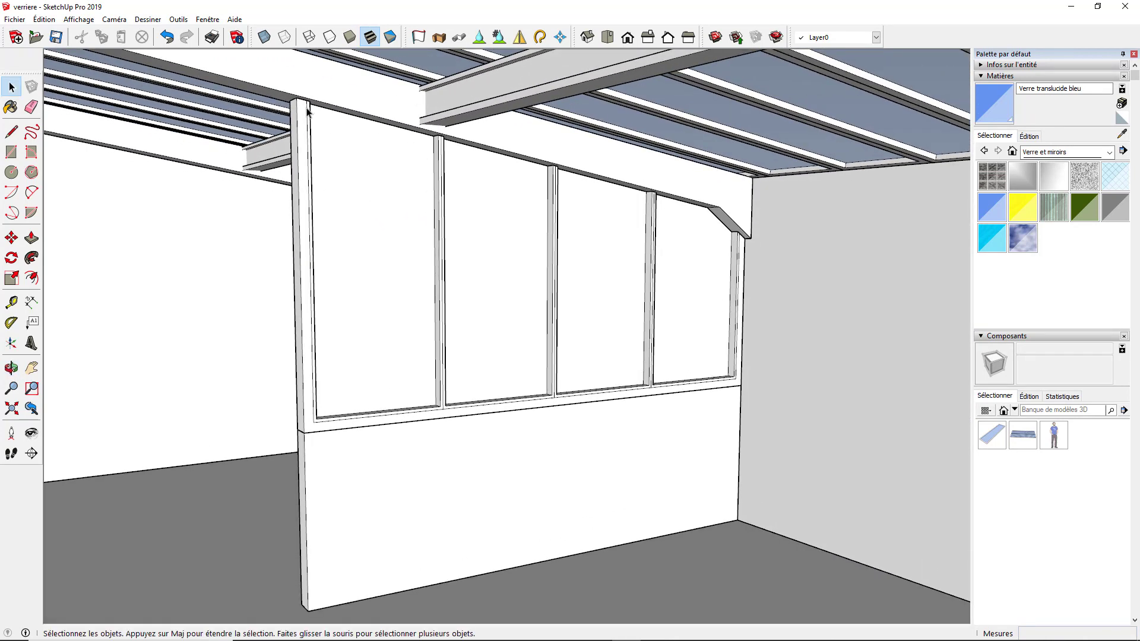
Reopen the partition group and its glazed frame for editing, with the glass panels' upper edges in view.
scroll(376, 197, down, 3)
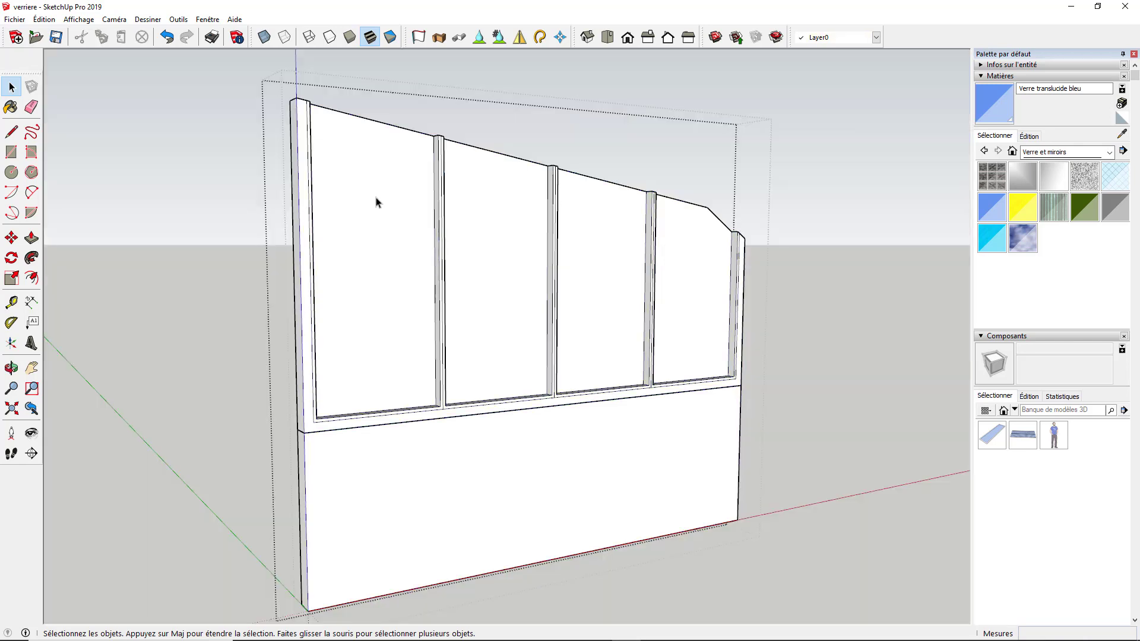
middle_drag(376, 199, 400, 209)
scroll(265, 226, up, 5)
triple_click(271, 227)
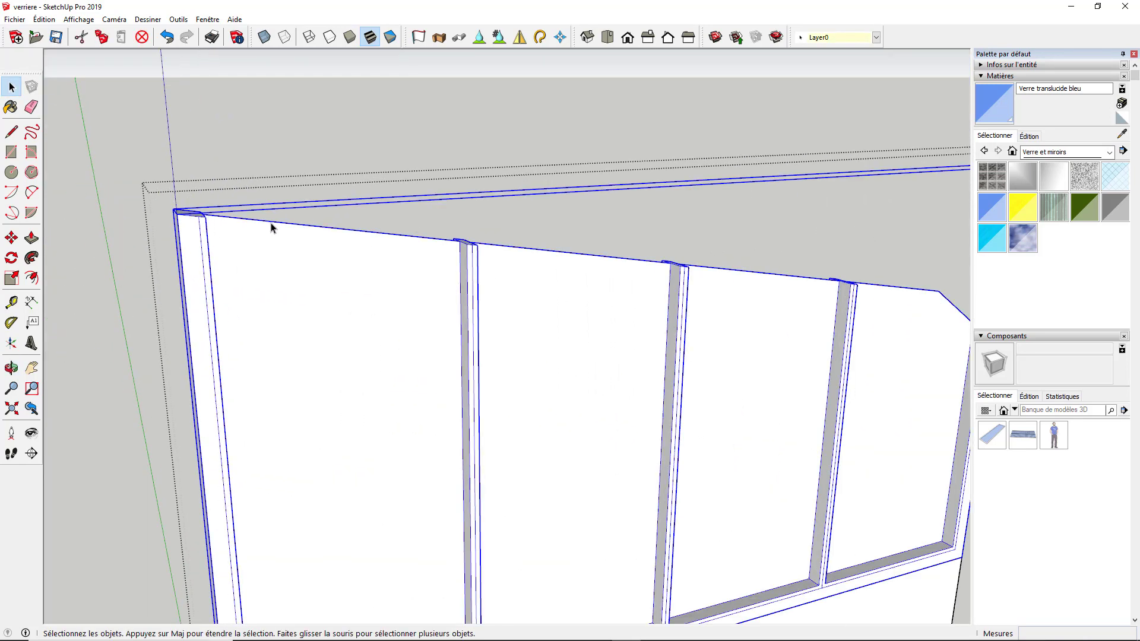
key(Delete)
Copy the glass panels' sloping and angled upper edges about 5.3 cm downward to outline the frame's top rail.
click(321, 228)
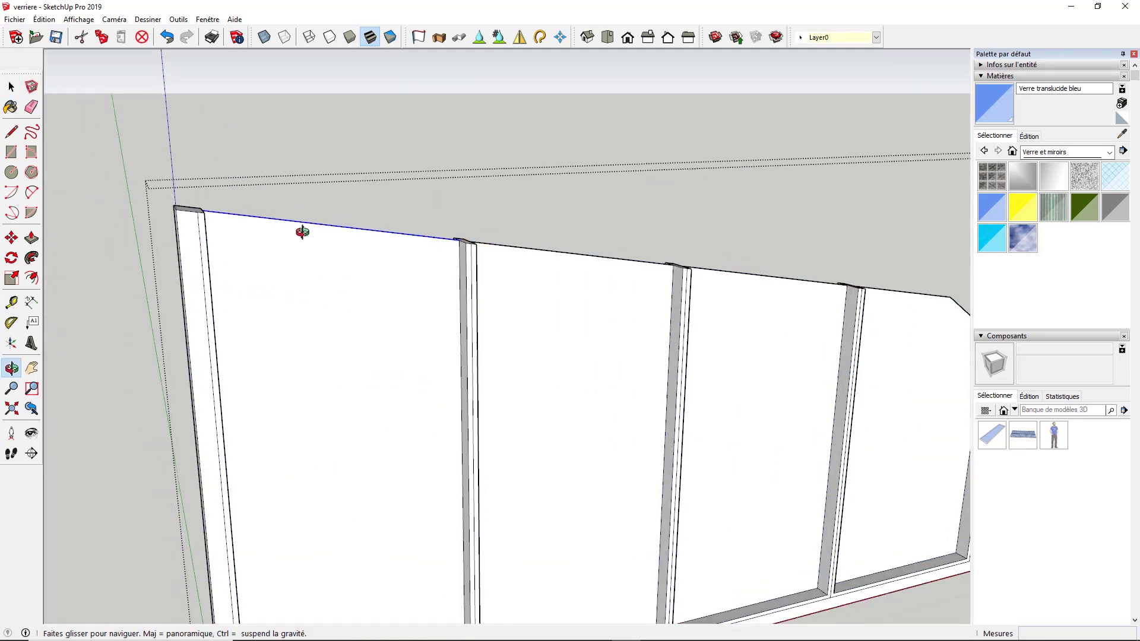
scroll(392, 238, up, 2)
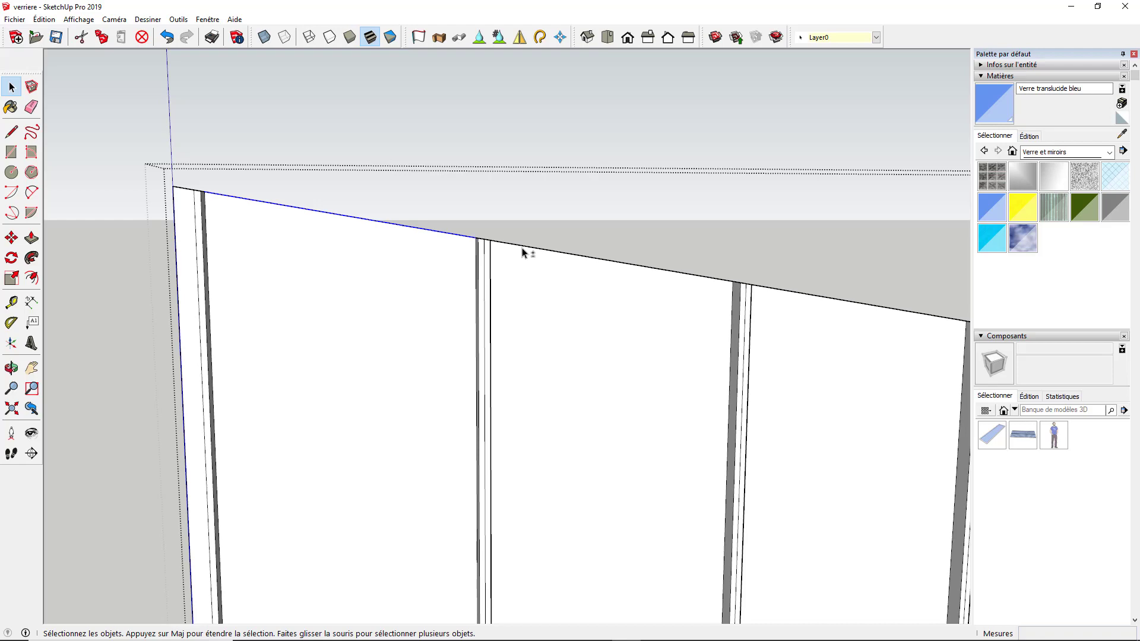
scroll(241, 262, down, 3)
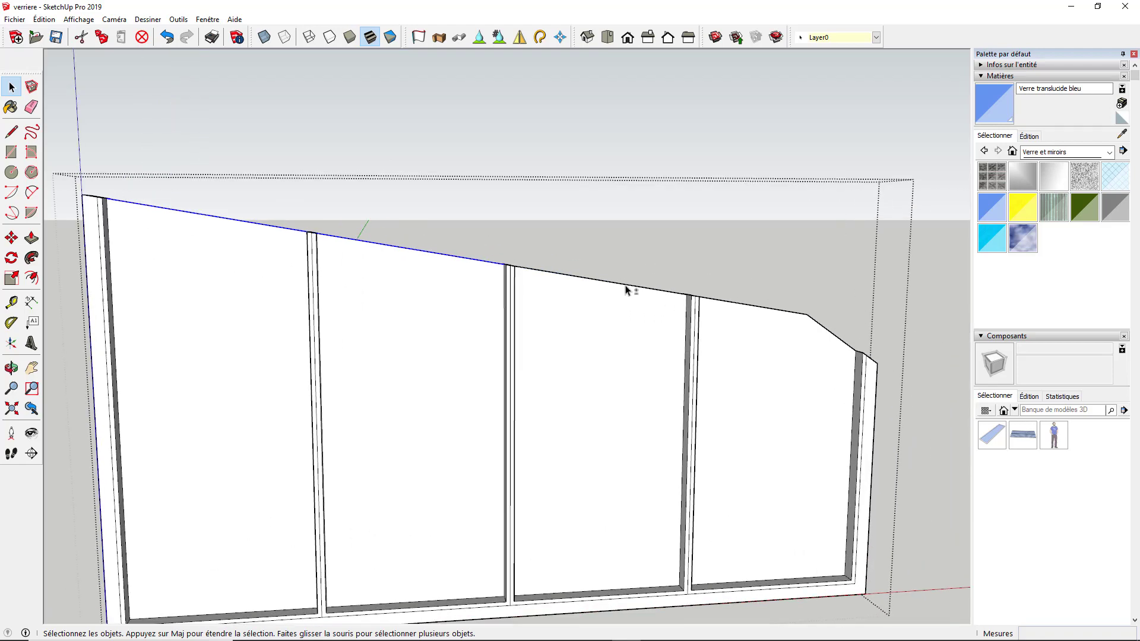
shift+click(625, 286)
shift+click(734, 306)
click(12, 238)
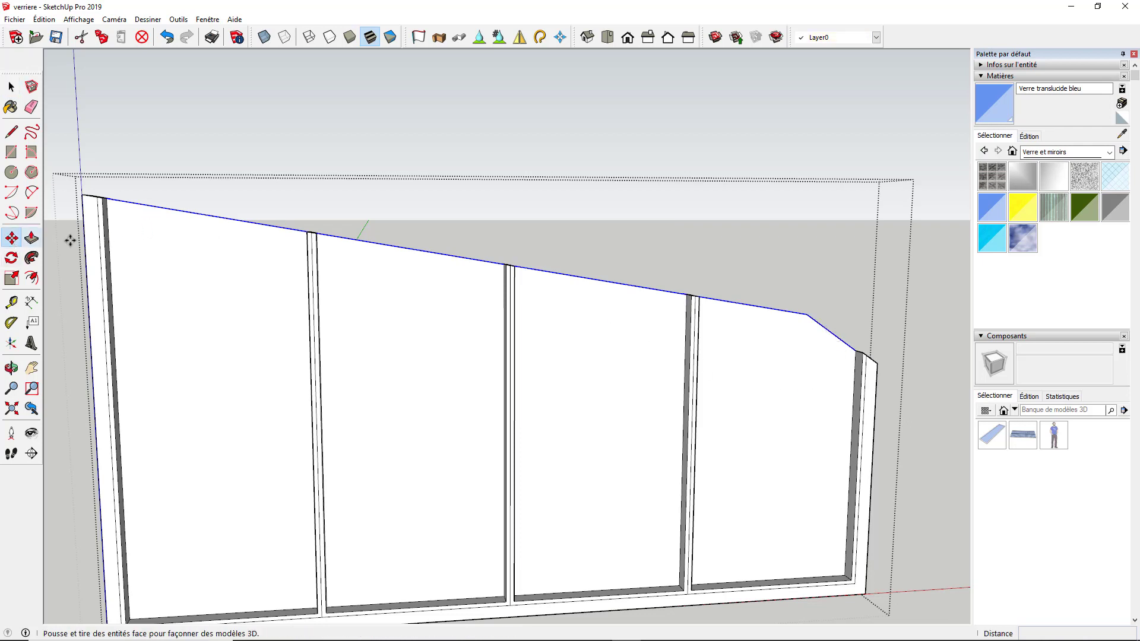
click(134, 203)
key(ctrl)
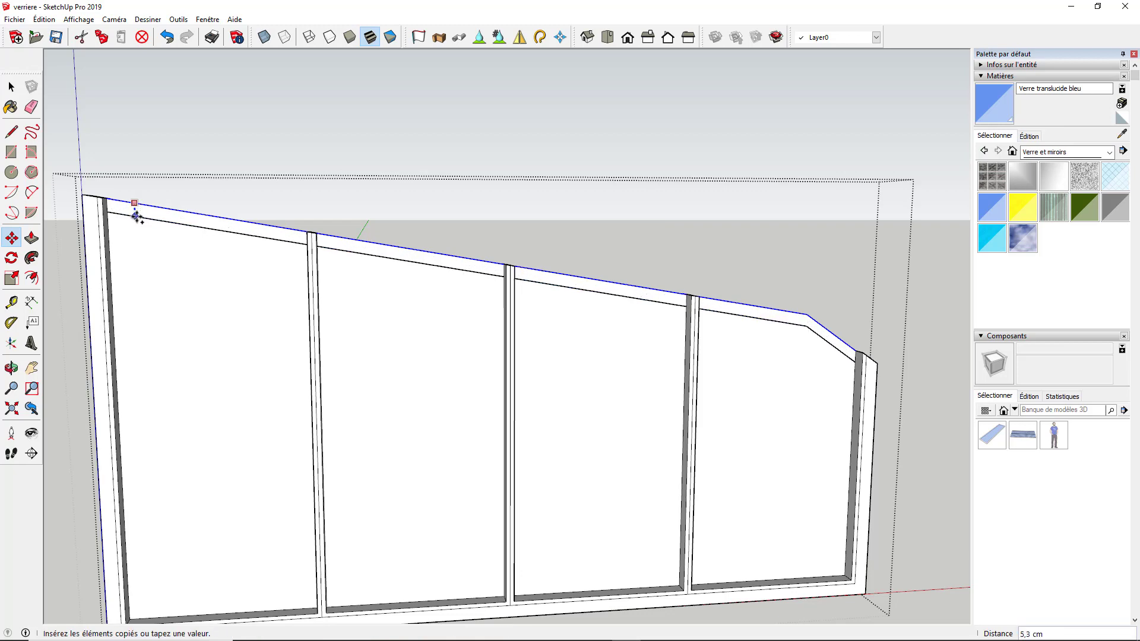
click(138, 217)
key(space)
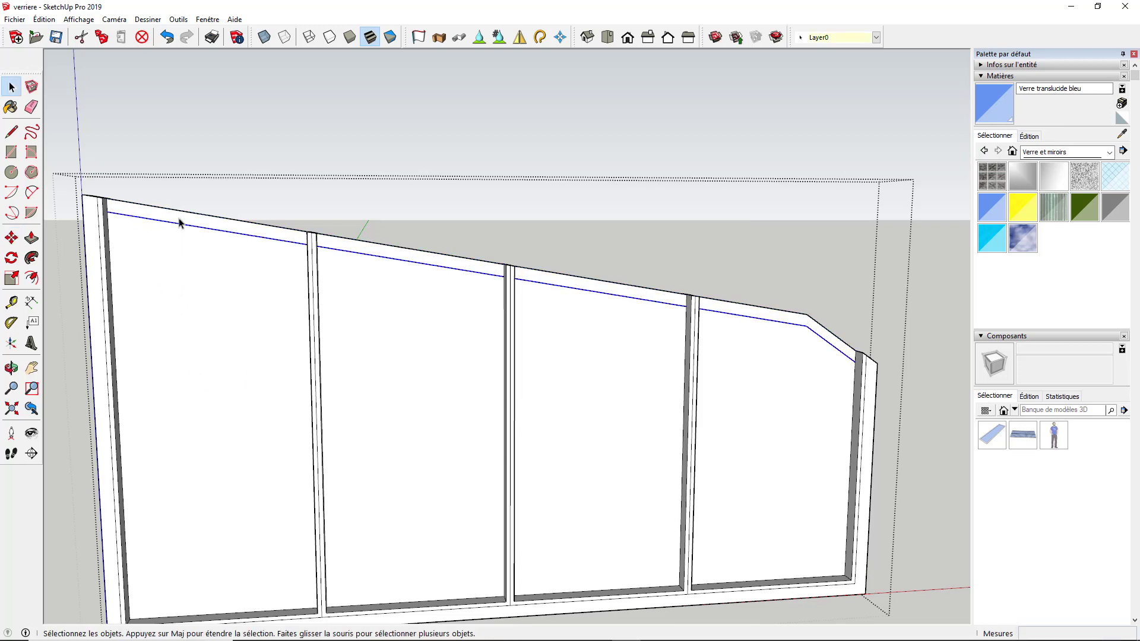
Extrude the top rail strip beside the tall end post 6.2 cm, flush with the posts, and undo the repeated extrusion.
middle_drag(180, 223, 160, 312)
scroll(80, 261, up, 6)
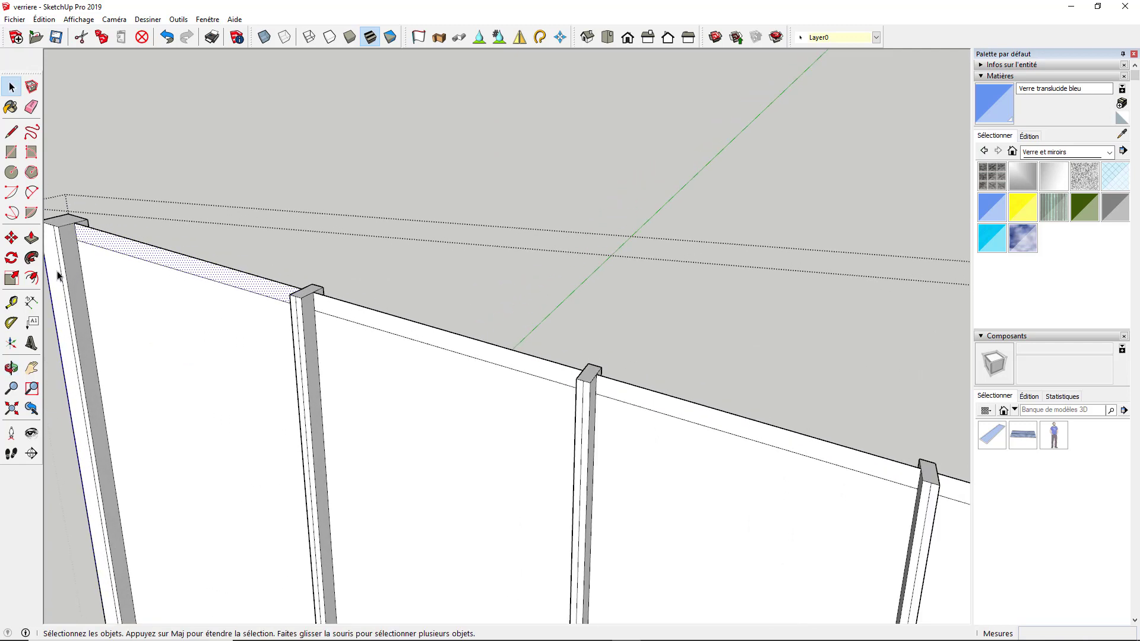
click(31, 238)
scroll(204, 285, down, 2)
scroll(111, 245, up, 3)
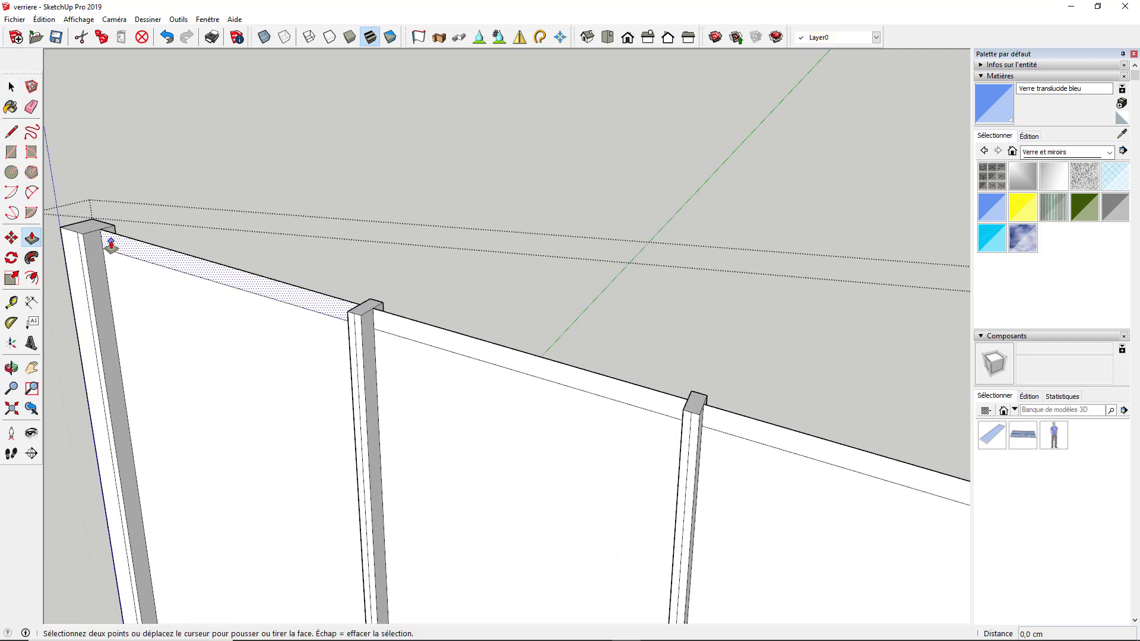
click(111, 245)
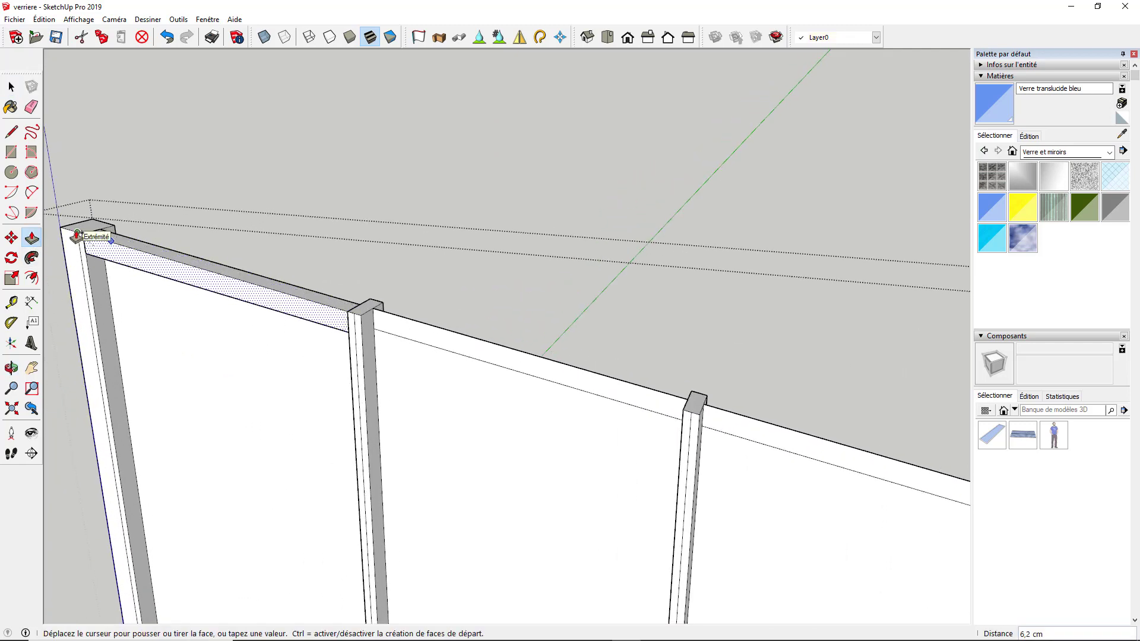
click(76, 236)
click(377, 324)
click(385, 327)
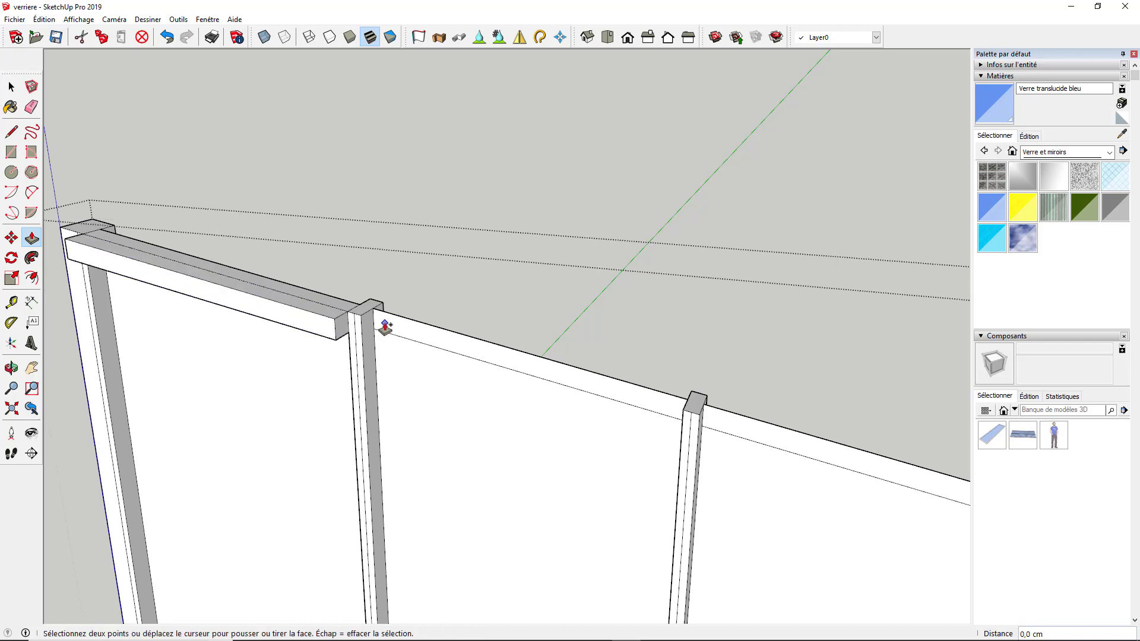
key(ctrl+z)
Extrude the remaining top rail strips, including the angled one, 6.2 cm so they are flush with the mullions.
click(399, 333)
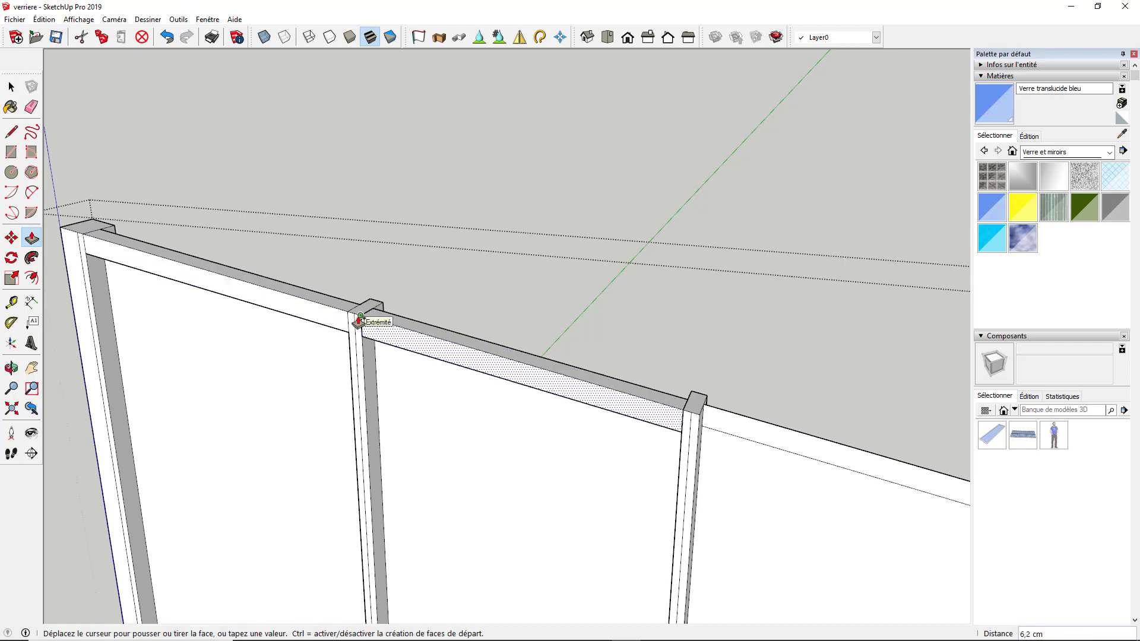
click(369, 308)
scroll(358, 357, down, 8)
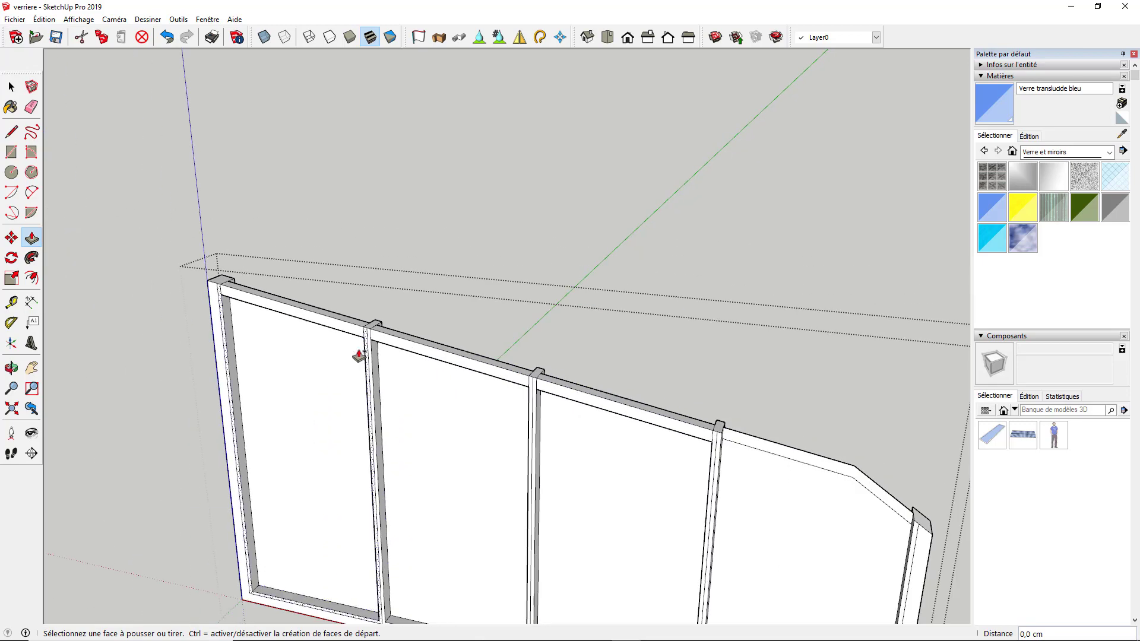
scroll(631, 421, up, 6)
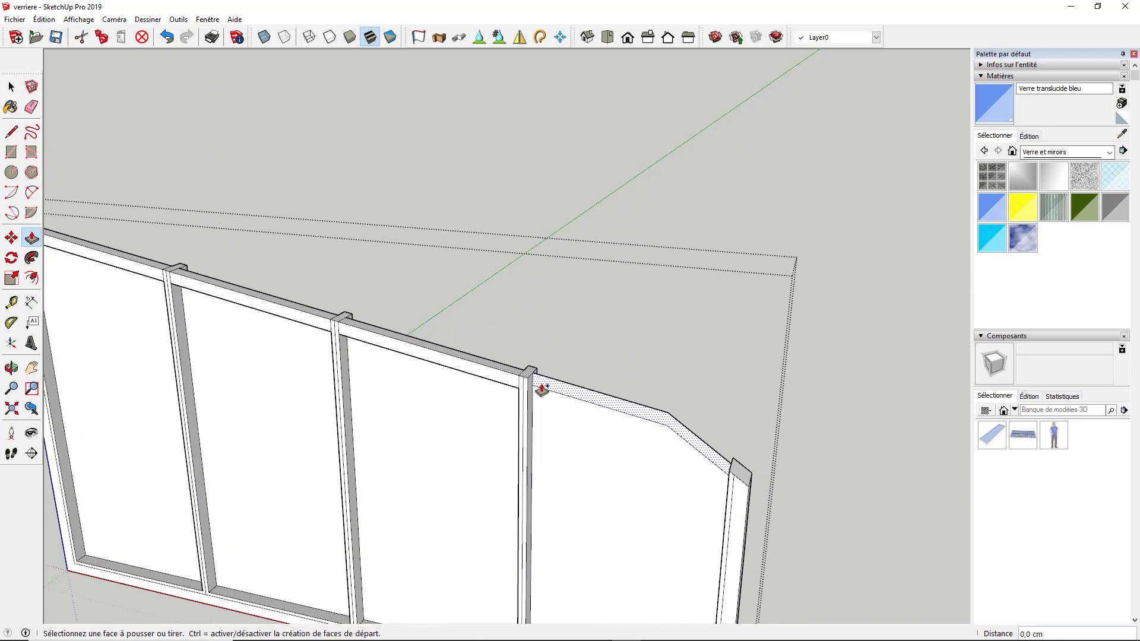
click(630, 421)
click(629, 426)
Push the top rail strips on the partition's opposite side out 5.4 cm, flush with the mullions, and leave the nested groups.
middle_drag(629, 427, 137, 415)
scroll(257, 330, up, 5)
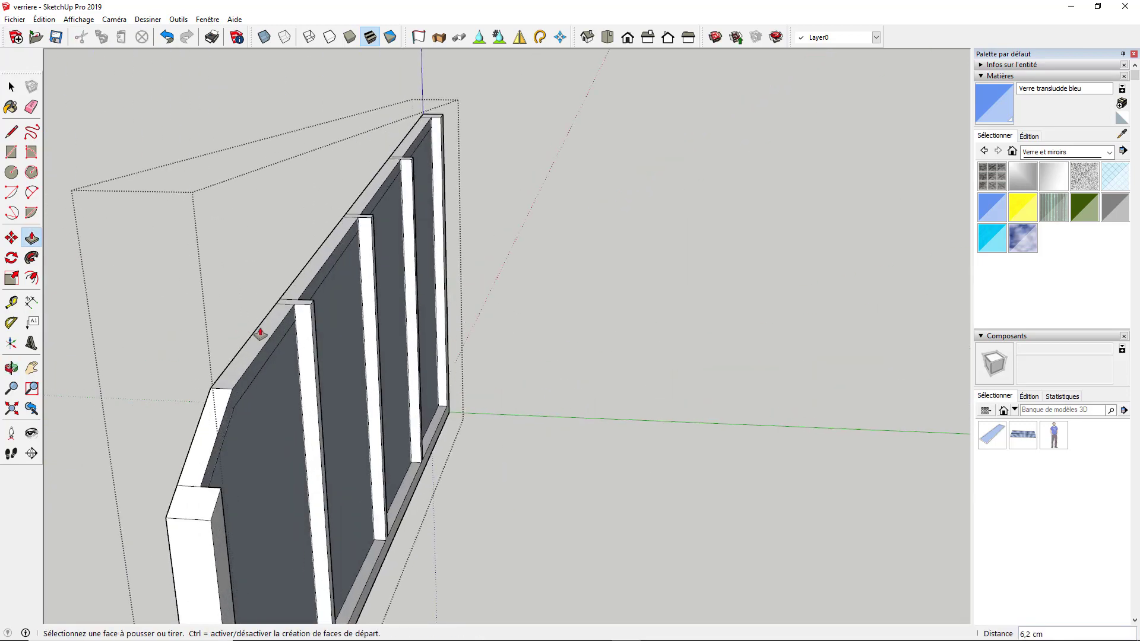
click(296, 319)
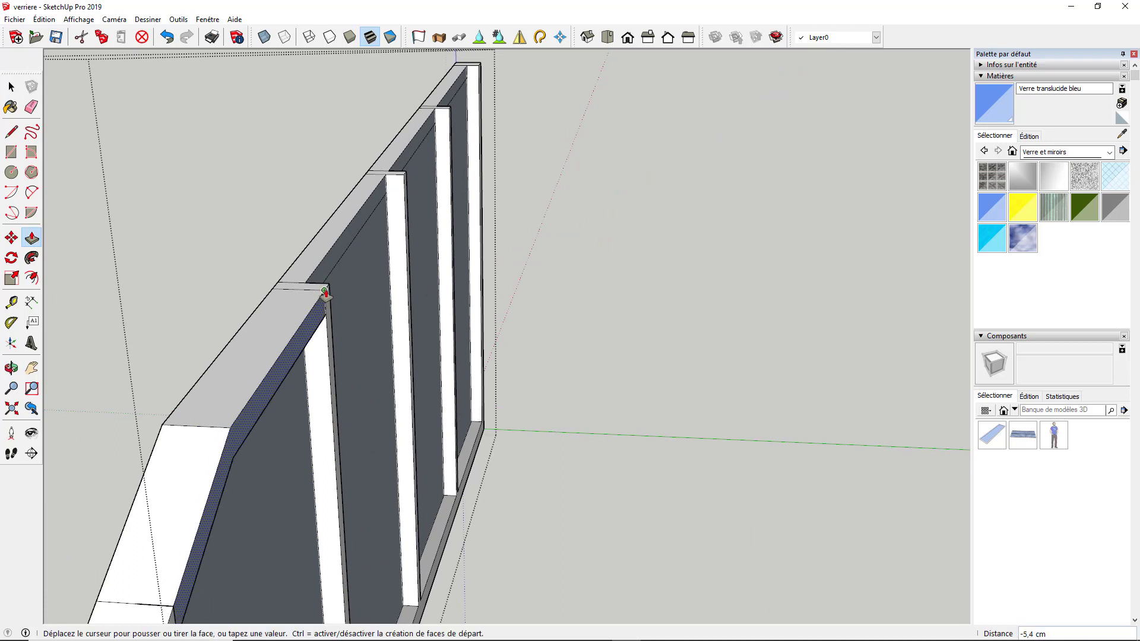
click(356, 257)
double_click(353, 238)
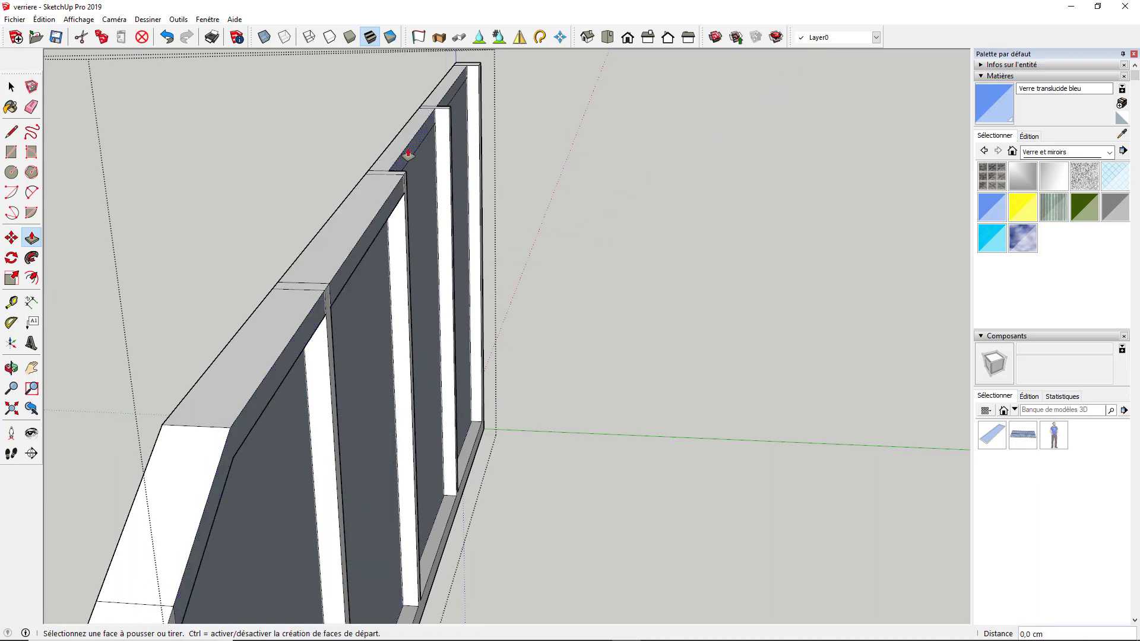
double_click(410, 156)
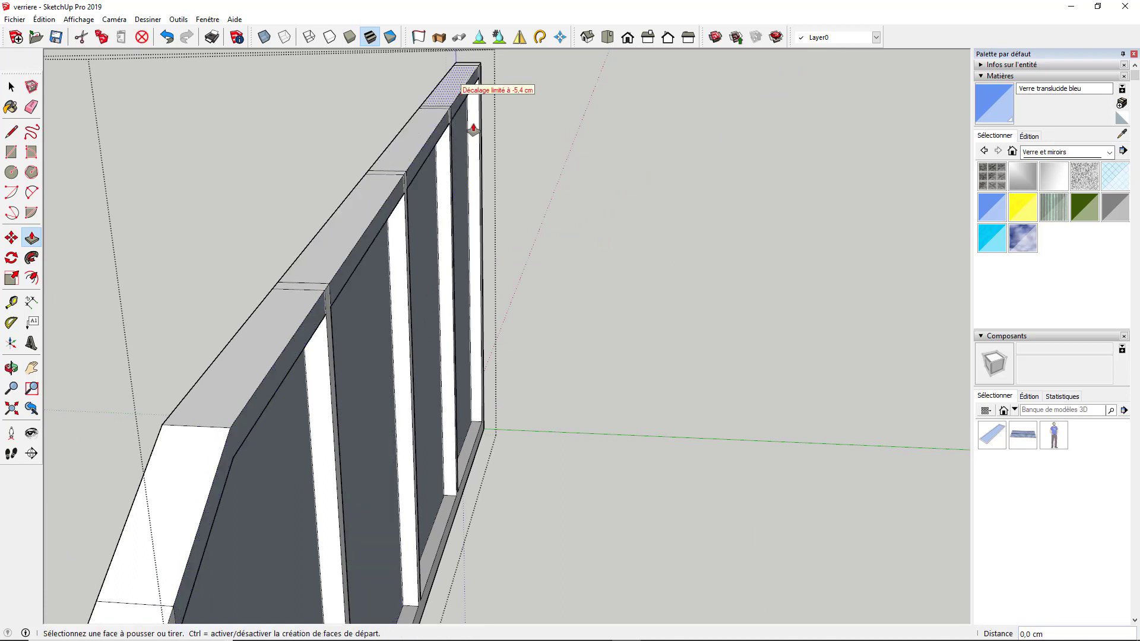
middle_drag(471, 94, 757, 156)
key(space)
scroll(524, 204, down, 3)
click(243, 294)
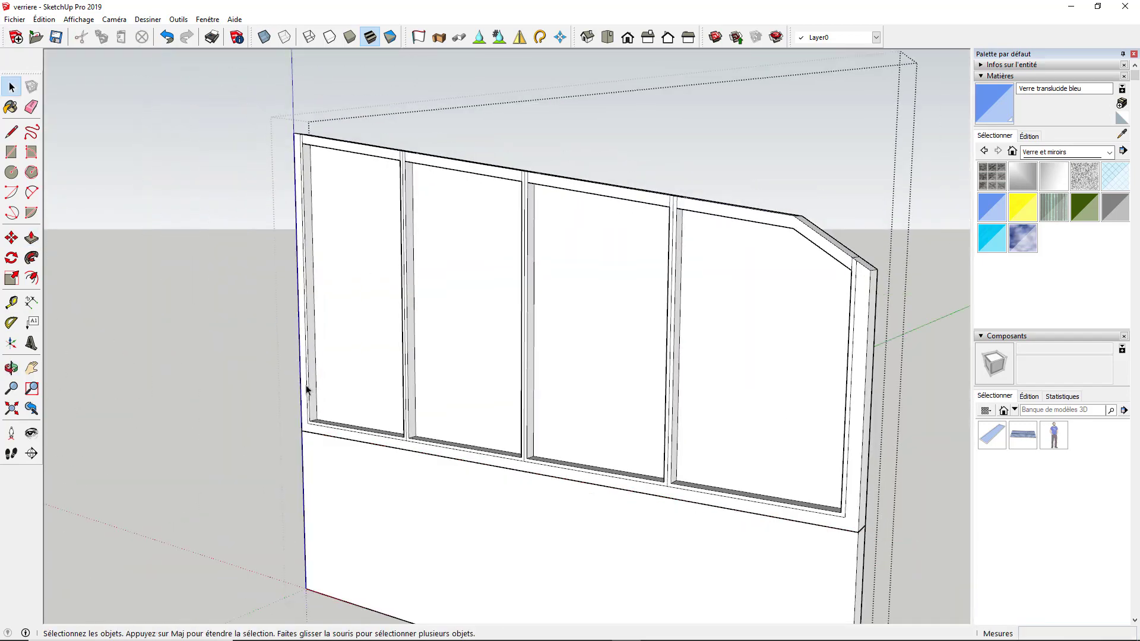
click(247, 413)
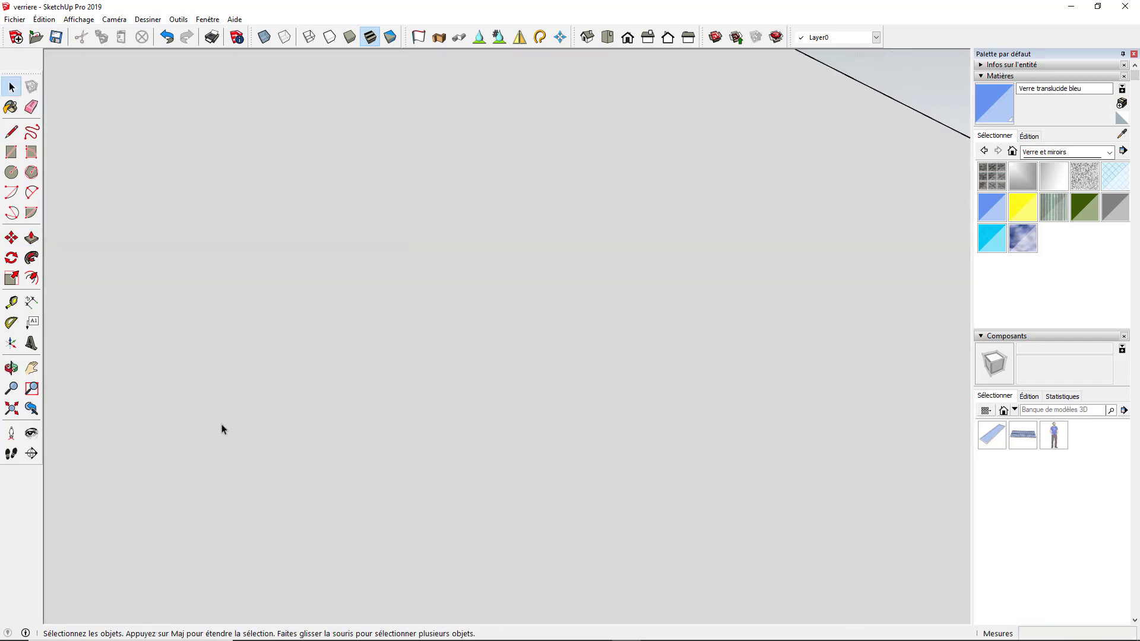
Inspect the finished partition beneath the sloping beam and its surroundings from outside and inside the building.
click(11, 408)
middle_drag(365, 415, 926, 422)
scroll(218, 235, up, 2)
scroll(233, 237, down, 5)
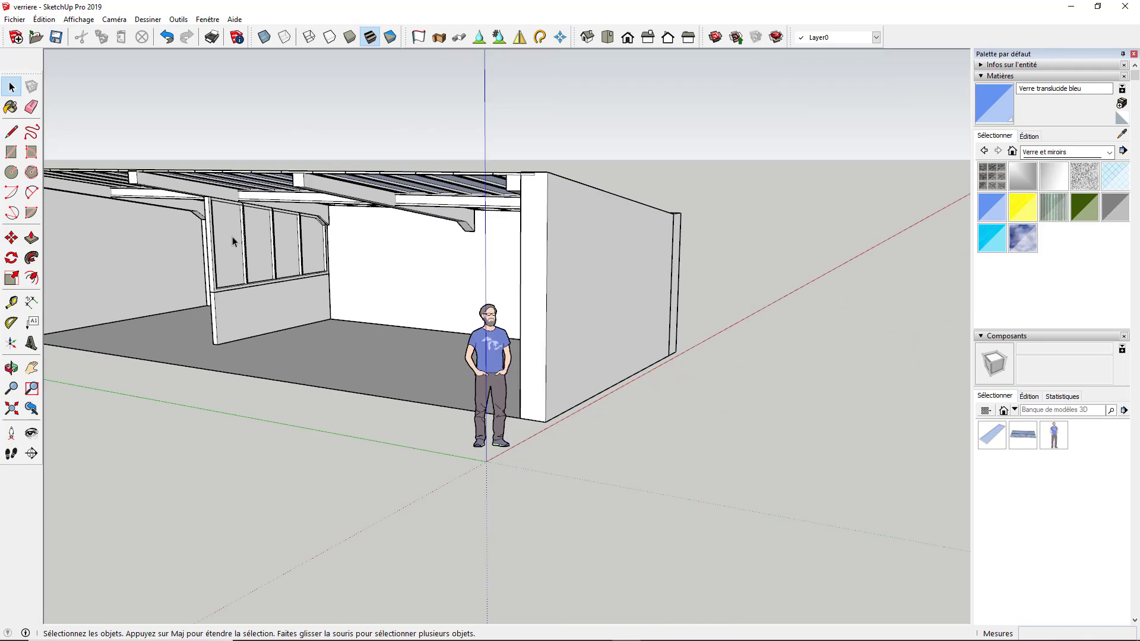
scroll(191, 225, up, 6)
middle_drag(190, 221, 234, 219)
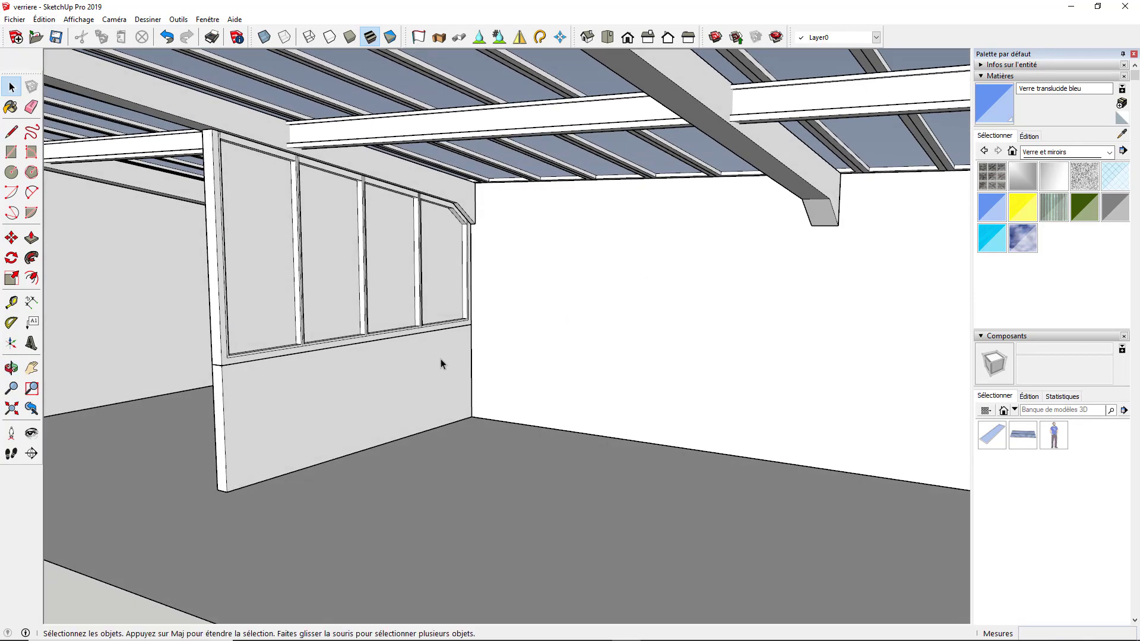
scroll(441, 358, down, 5)
scroll(303, 380, up, 5)
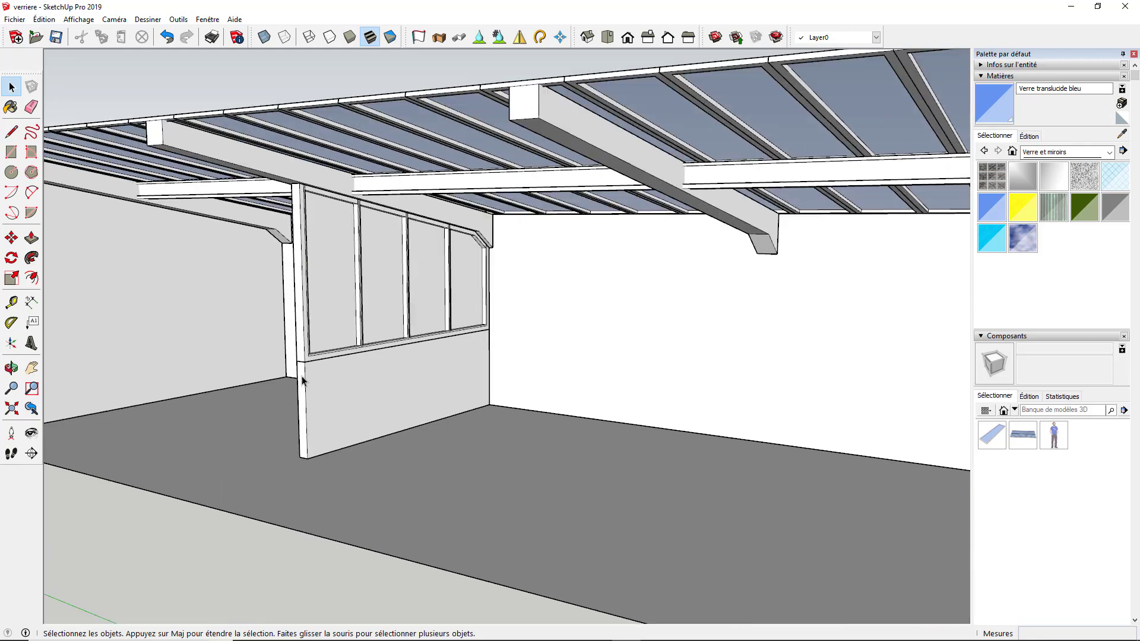
middle_drag(303, 380, 465, 382)
scroll(475, 398, down, 5)
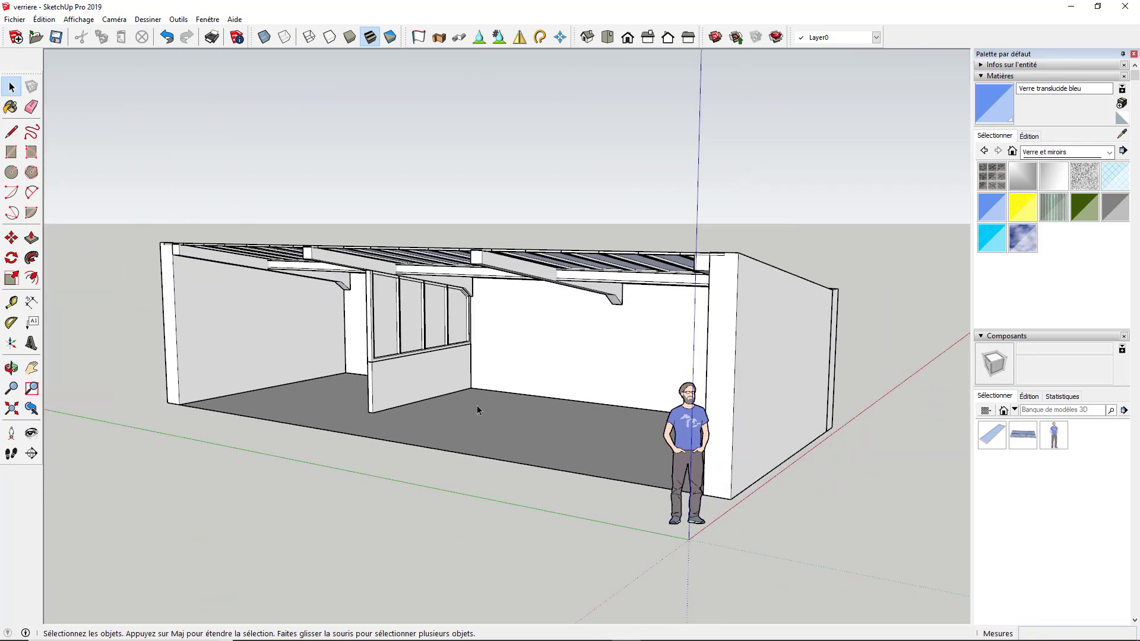
scroll(383, 291, up, 6)
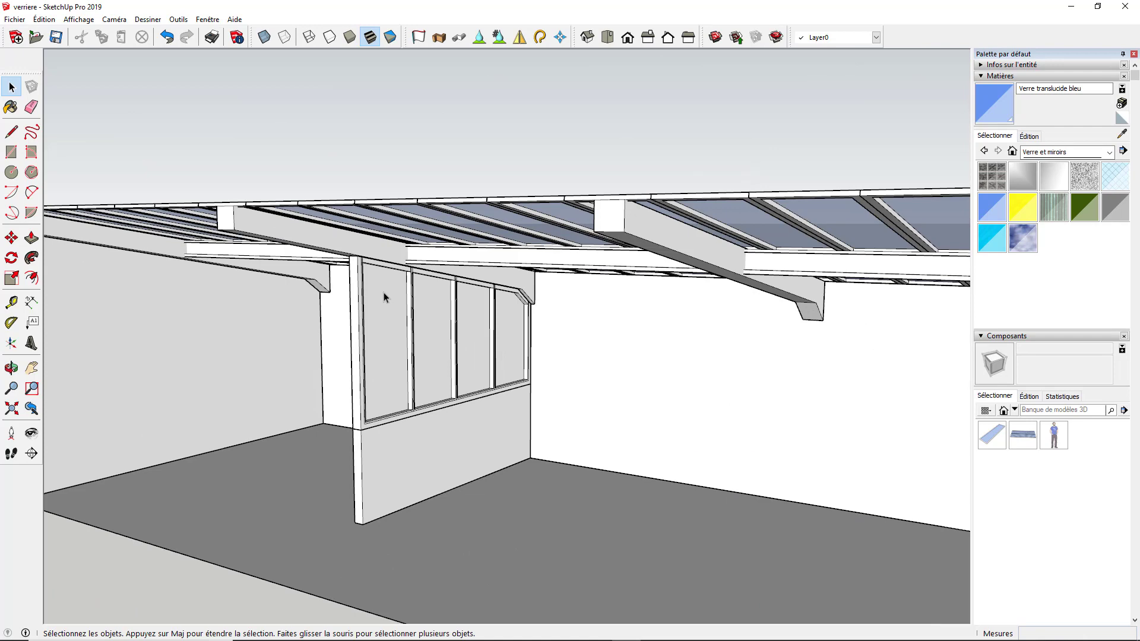
scroll(383, 293, down, 5)
scroll(535, 264, up, 6)
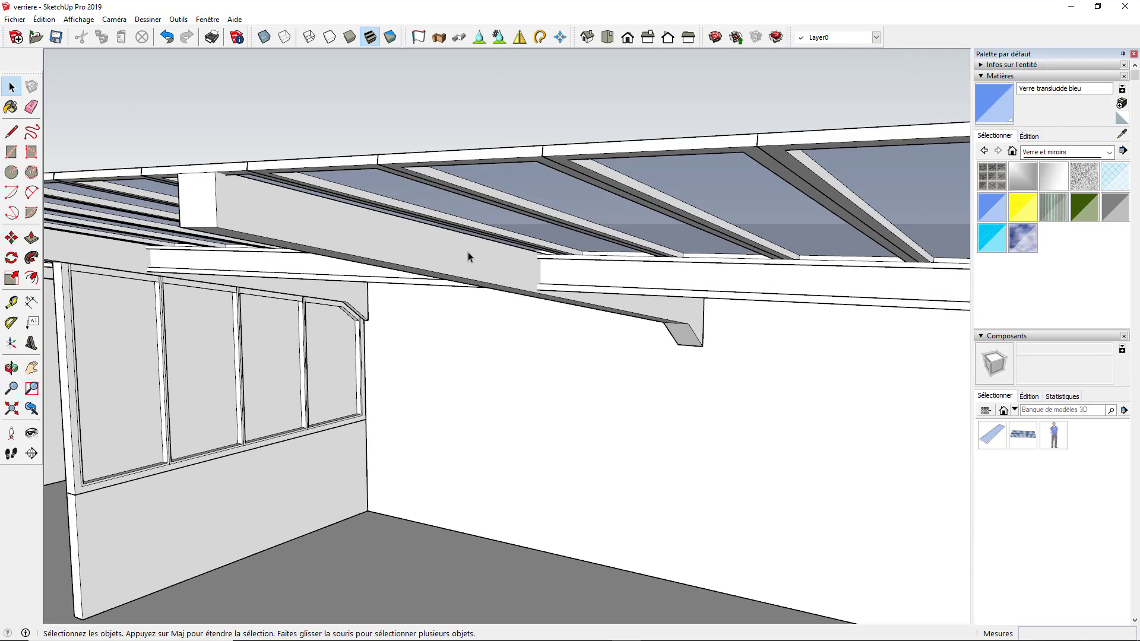
Open the sloping roof beam beside the partition for editing and intersect all its faces with the model.
click(358, 240)
double_click(361, 237)
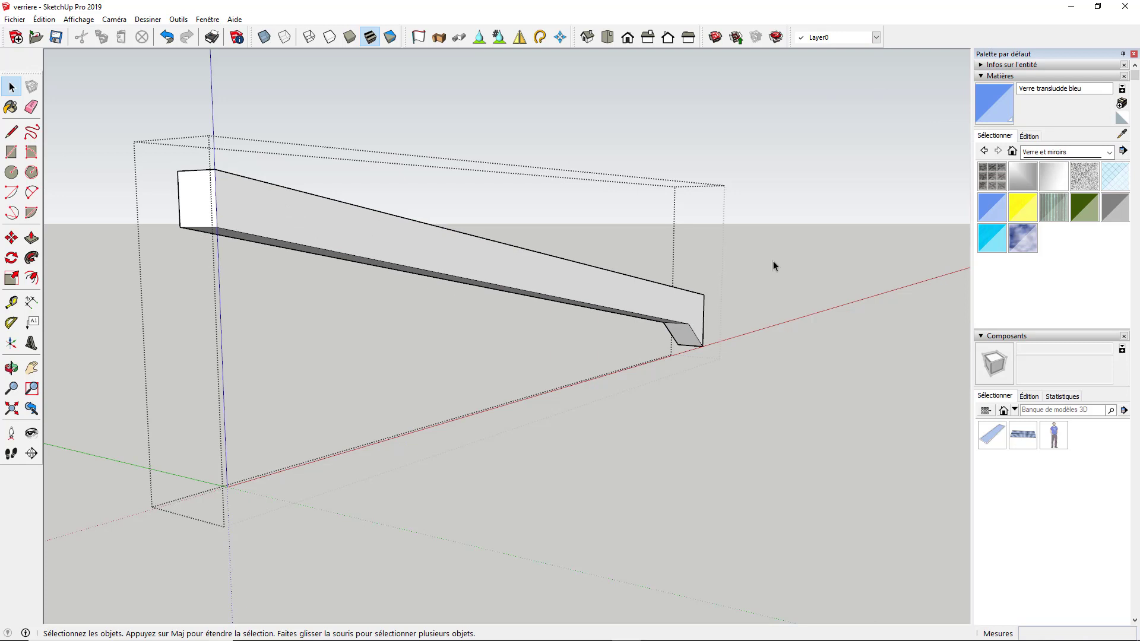
drag(100, 396, 100, 397)
right_click(345, 234)
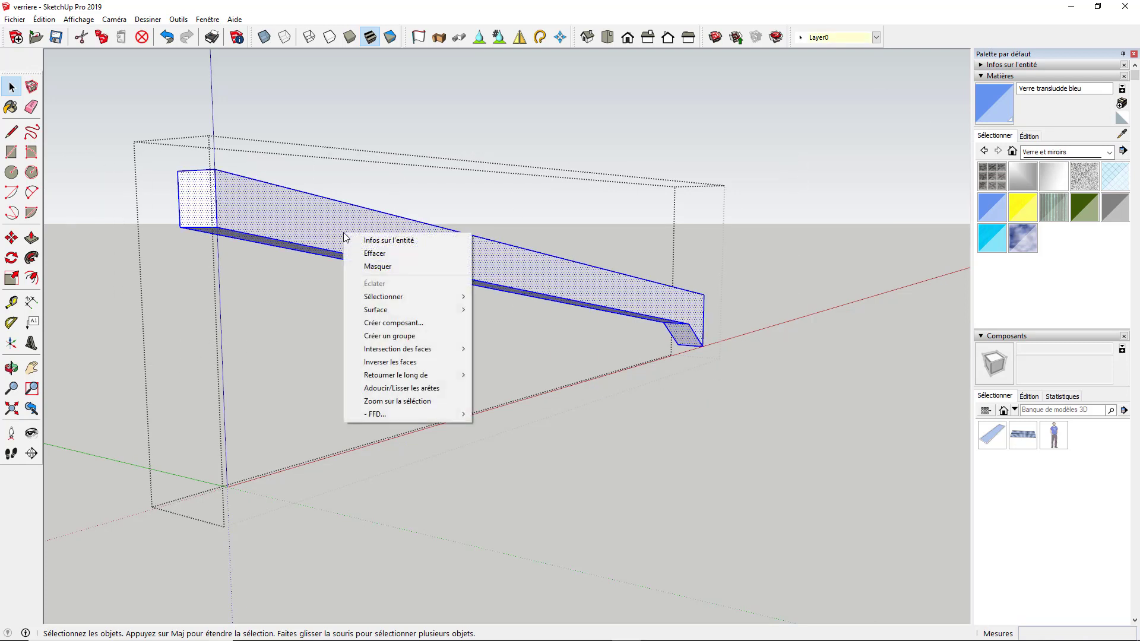
mouse_move(426, 349)
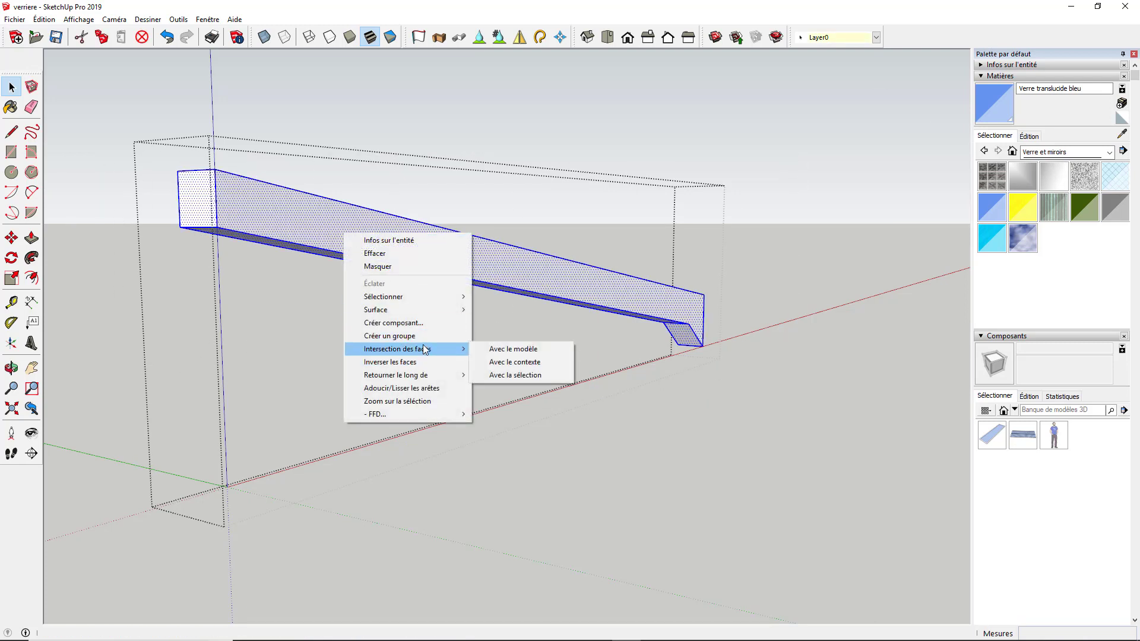
click(507, 351)
Push the I-shaped profile on the beam's side through its full thickness, and leave the beam's editing context.
scroll(542, 259, up, 3)
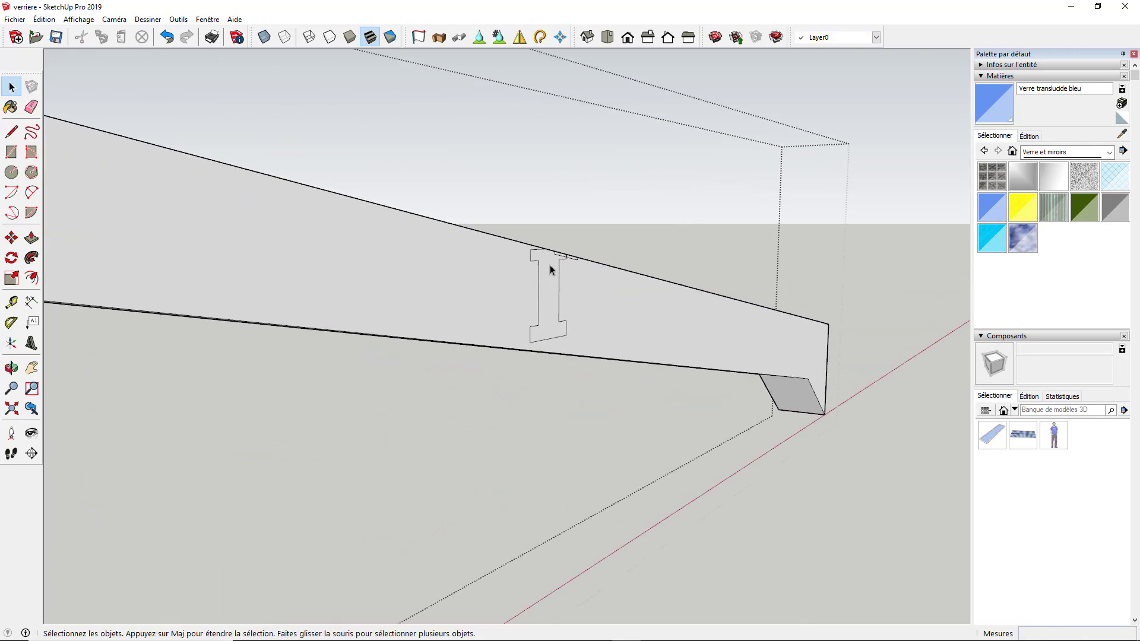
click(549, 269)
middle_drag(543, 339, 130, 259)
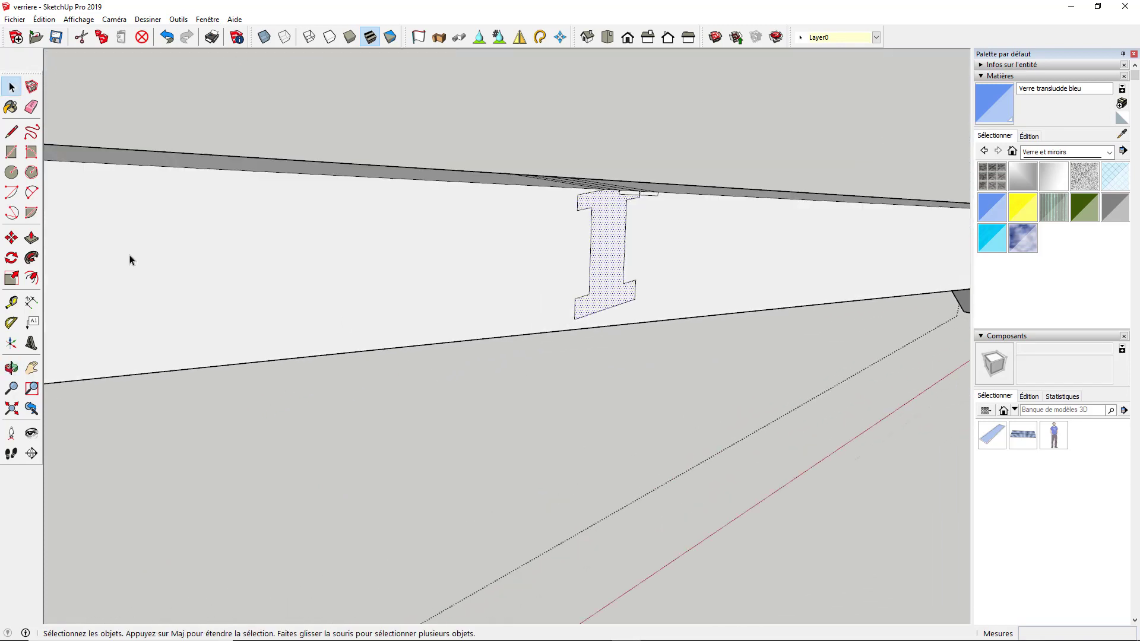
key(p)
click(608, 241)
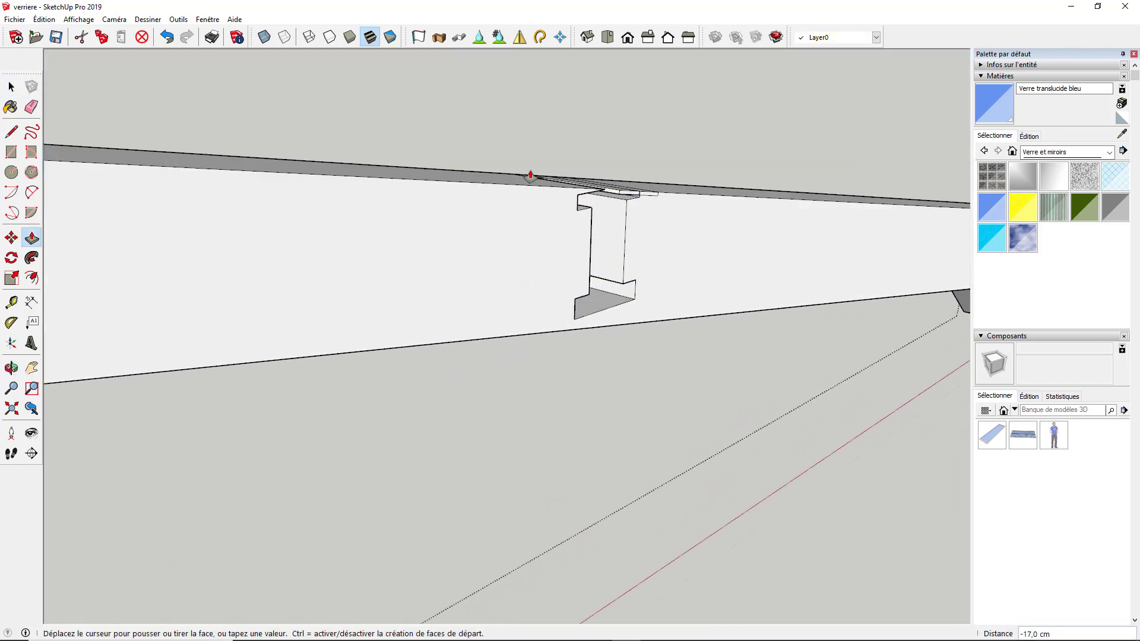
click(499, 176)
middle_drag(565, 242, 361, 255)
click(12, 87)
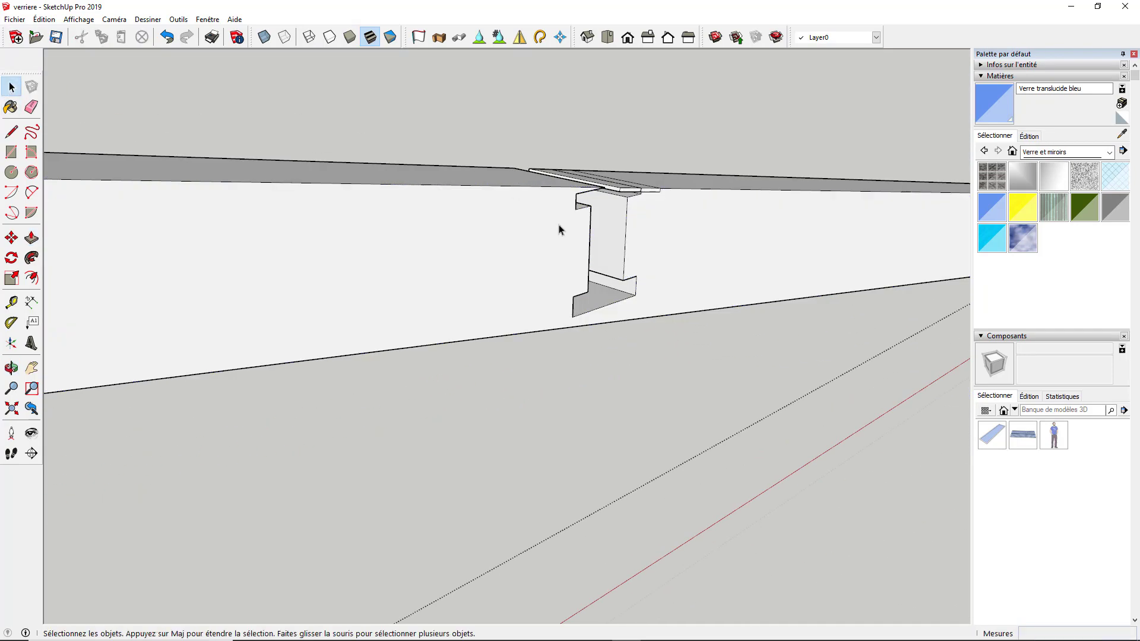
scroll(561, 233, down, 3)
click(776, 461)
Inspect how the I-shaped purlin meets the cut roof beams and how the partition fits beneath the roof.
scroll(623, 249, down, 5)
middle_drag(623, 250, 727, 213)
scroll(524, 326, up, 5)
scroll(524, 330, up, 2)
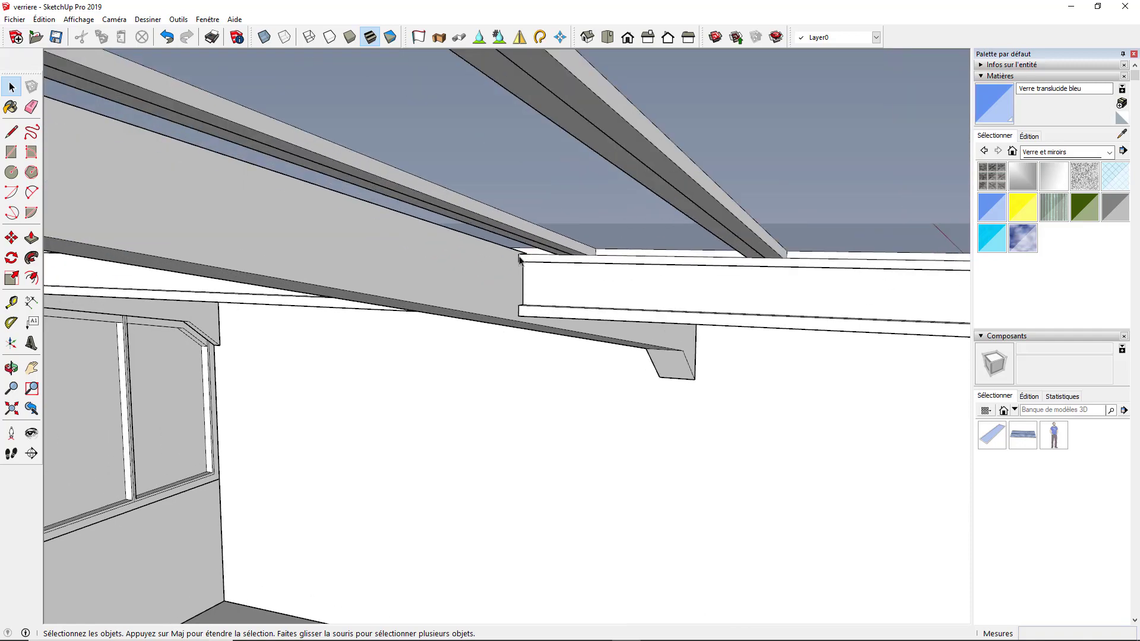
scroll(617, 270, down, 2)
middle_drag(618, 270, 645, 305)
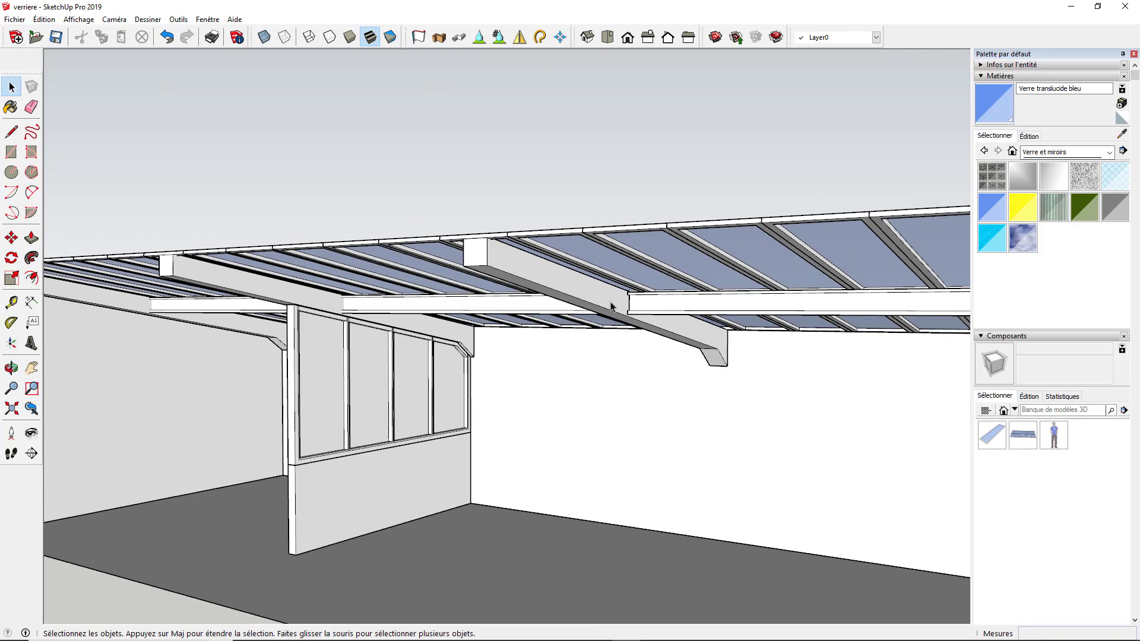
middle_drag(300, 312, 430, 375)
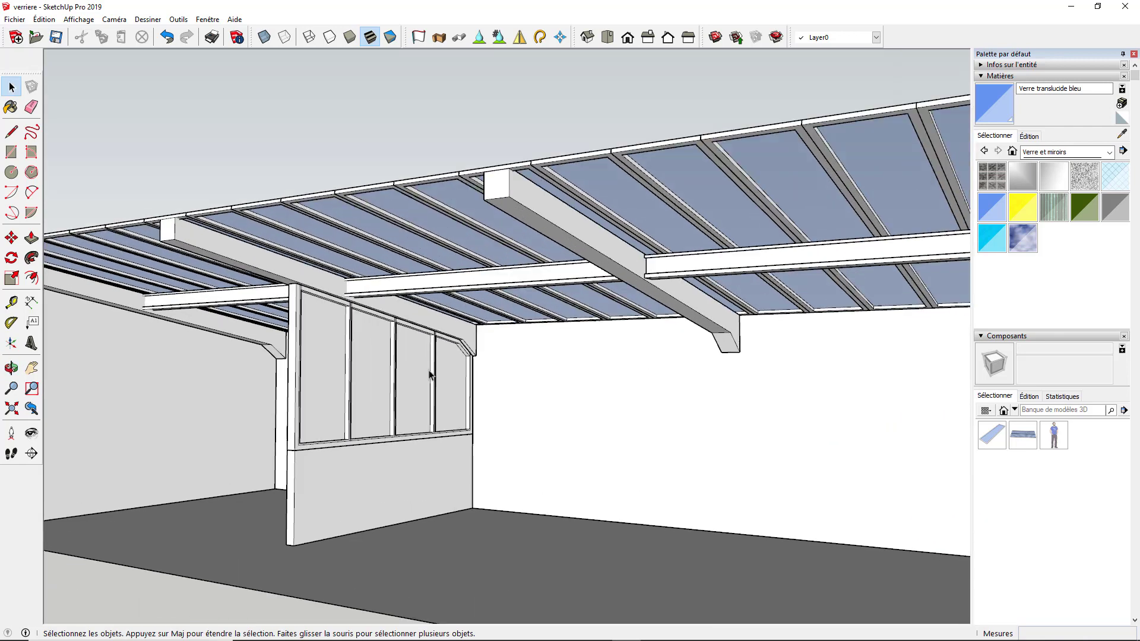